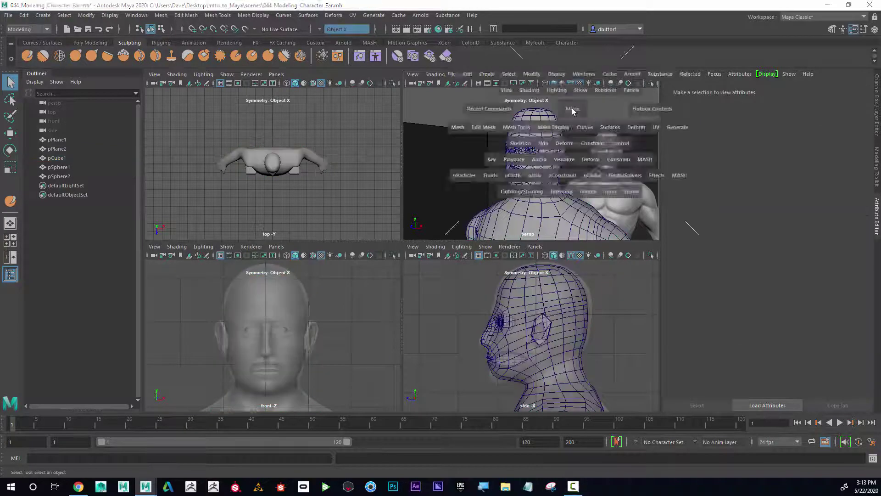
# Select the character body mesh and compare its head, shoulders and arms with the front reference image.
pyautogui.keyDown('alt'); pyautogui.moveTo(447, 234); pyautogui.dragTo(260, 258, button='right'); pyautogui.keyUp('alt')
pyautogui.keyDown('alt'); pyautogui.moveTo(397, 241); pyautogui.dragTo(379, 167, button='middle'); pyautogui.keyUp('alt')
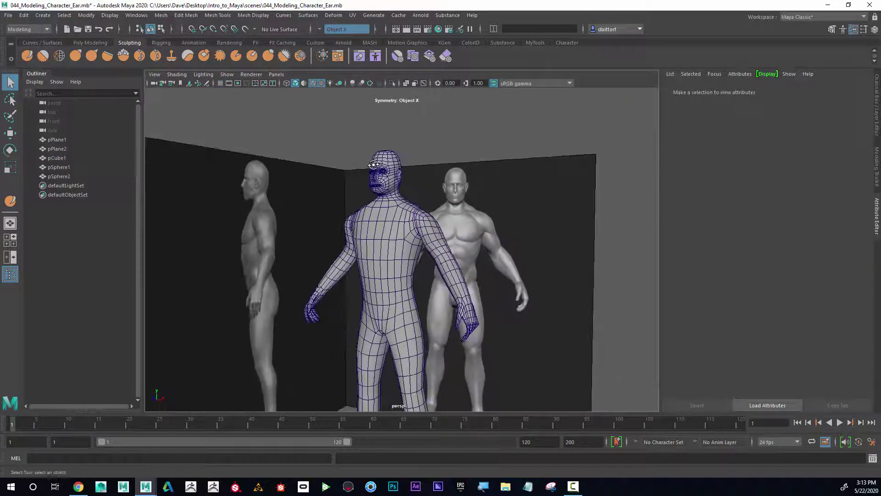
pyautogui.keyDown('alt'); pyautogui.moveTo(367, 168); pyautogui.dragTo(405, 175); pyautogui.keyUp('alt')
pyautogui.press('space')
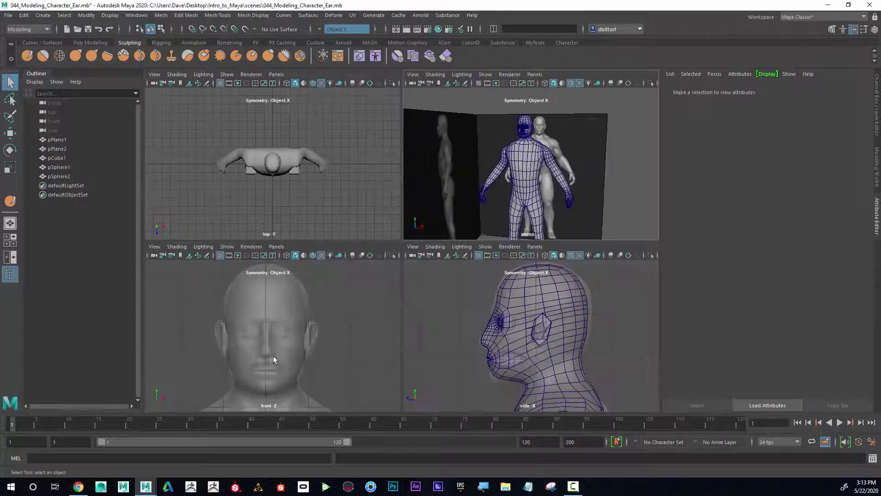
pyautogui.keyDown('alt'); pyautogui.moveTo(282, 340); pyautogui.dragTo(309, 351, button='right'); pyautogui.keyUp('alt')
pyautogui.press('space')
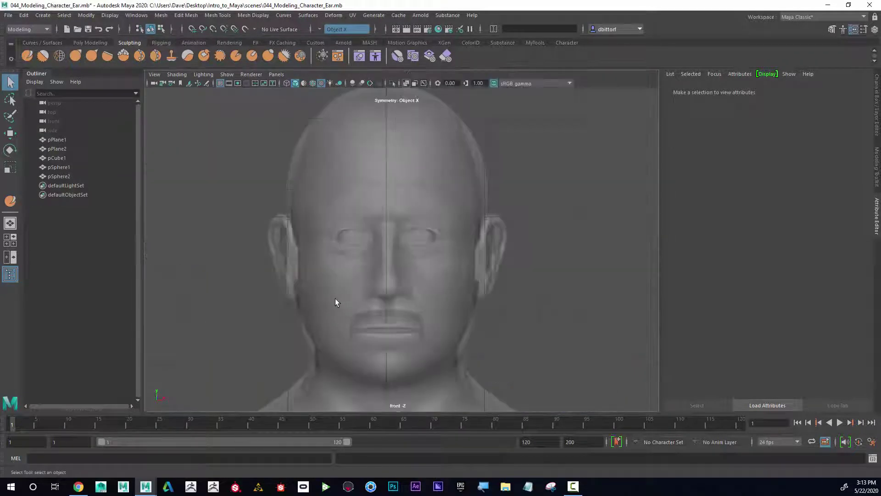
pyautogui.keyDown('alt'); pyautogui.moveTo(335, 299); pyautogui.dragTo(324, 315, button='middle'); pyautogui.keyUp('alt')
pyautogui.keyDown('alt'); pyautogui.moveTo(325, 316); pyautogui.dragTo(436, 270, button='right'); pyautogui.keyUp('alt')
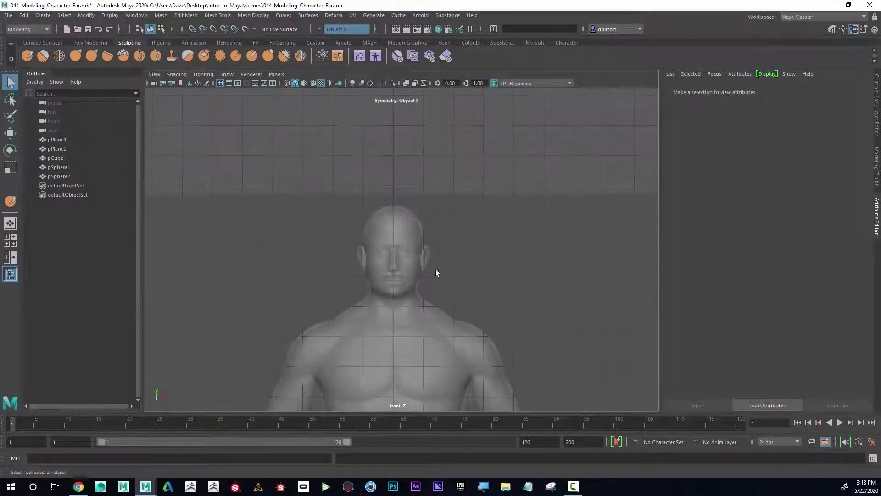
pyautogui.keyDown('alt'); pyautogui.moveTo(430, 360); pyautogui.dragTo(421, 251, button='middle'); pyautogui.keyUp('alt')
pyautogui.keyDown('alt'); pyautogui.moveTo(421, 251); pyautogui.dragTo(487, 240, button='right'); pyautogui.keyUp('alt')
pyautogui.click(486, 239)
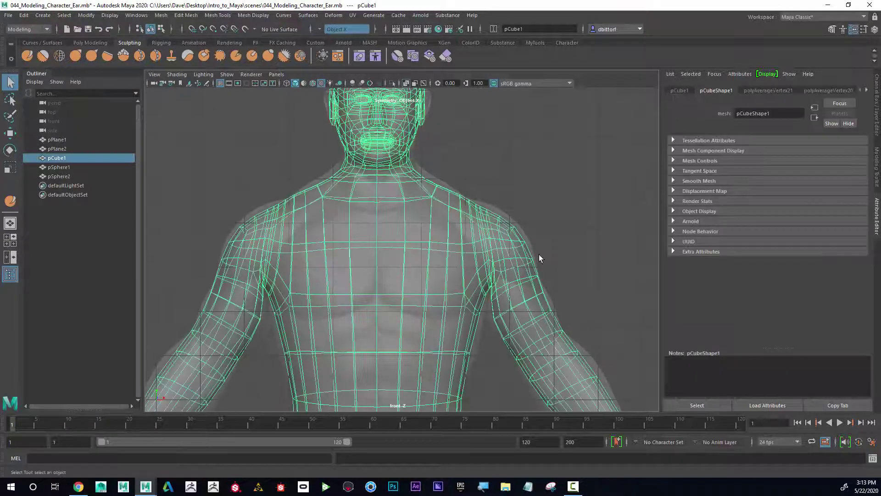
pyautogui.keyDown('alt'); pyautogui.moveTo(539, 254); pyautogui.dragTo(464, 225, button='middle'); pyautogui.keyUp('alt')
pyautogui.keyDown('alt'); pyautogui.moveTo(464, 225); pyautogui.dragTo(392, 195, button='right'); pyautogui.keyUp('alt')
pyautogui.keyDown('alt'); pyautogui.moveTo(369, 173); pyautogui.dragTo(344, 288, button='middle'); pyautogui.keyUp('alt')
pyautogui.keyDown('alt'); pyautogui.moveTo(344, 288); pyautogui.dragTo(372, 212, button='right'); pyautogui.keyUp('alt')
# Select vertices at the back of the head in the side view and move them backward to the reference outline without soft selection.
pyautogui.press('space')
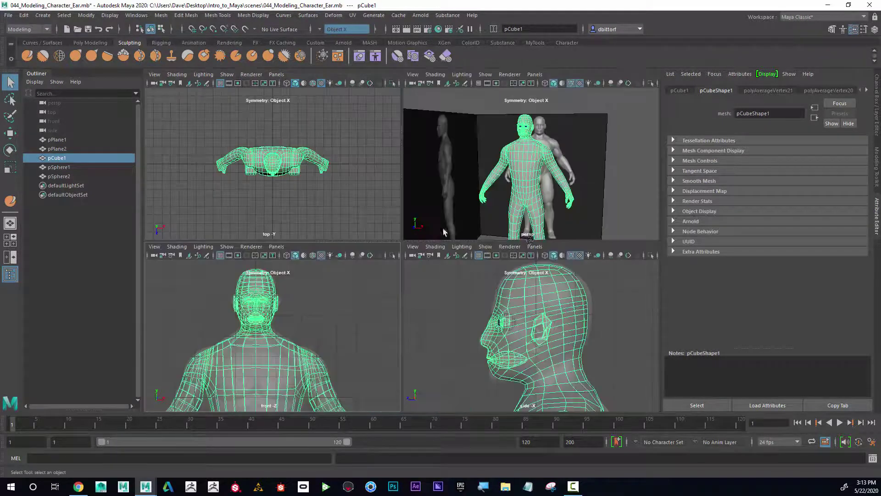
pyautogui.press('space')
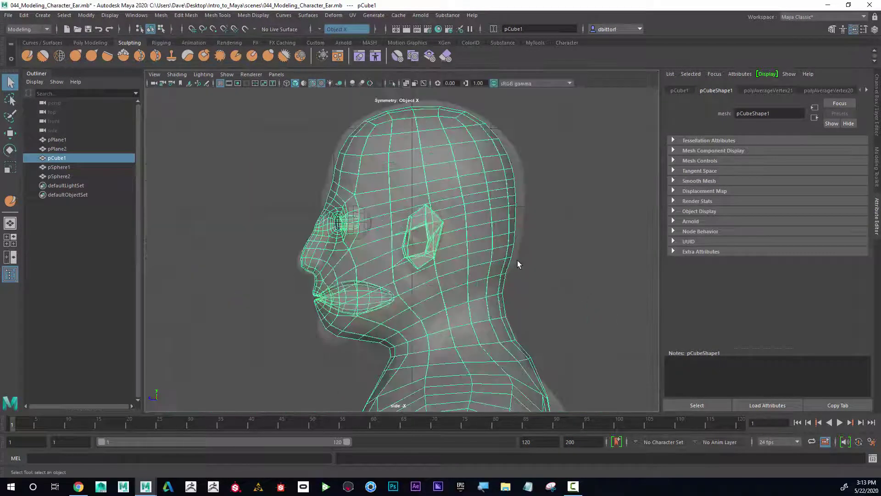
pyautogui.keyDown('alt'); pyautogui.moveTo(517, 261); pyautogui.dragTo(569, 249, button='right'); pyautogui.keyUp('alt')
pyautogui.rightClick(519, 216)
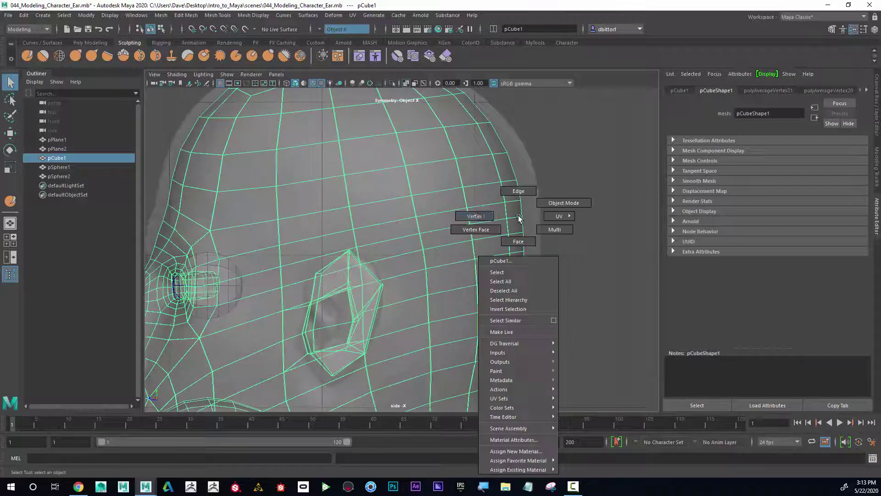
pyautogui.click(489, 216)
pyautogui.moveTo(508, 175); pyautogui.dragTo(507, 174)
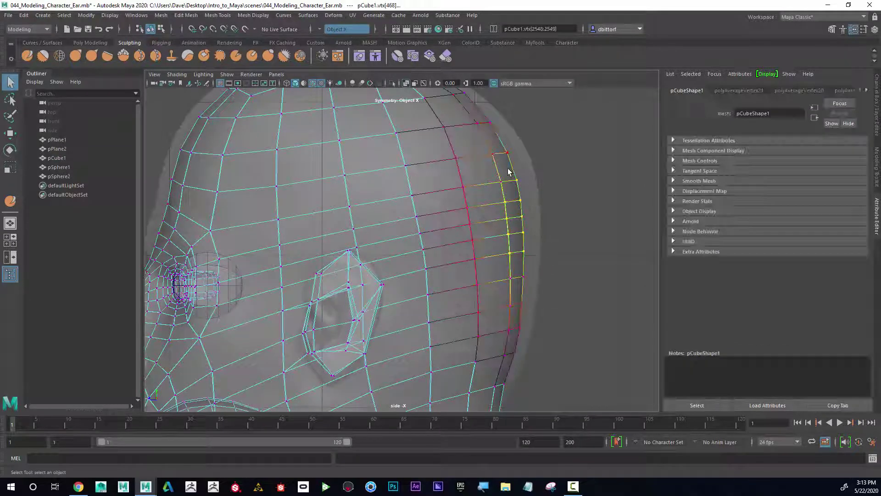
pyautogui.click(16, 137)
pyautogui.moveTo(482, 216); pyautogui.dragTo(497, 216)
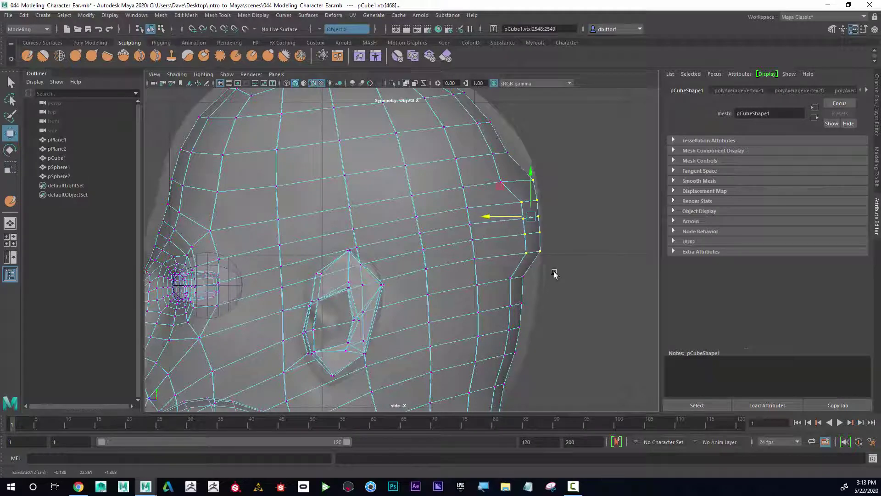
# Return to object mode and examine the shape of the back of the head from several angles in the perspective view.
pyautogui.press('space')
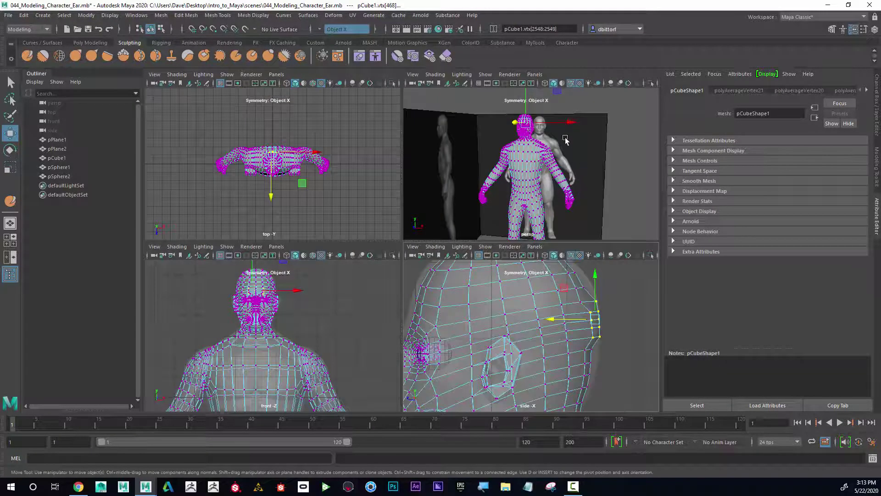
pyautogui.keyDown('alt'); pyautogui.moveTo(566, 139); pyautogui.dragTo(443, 146); pyautogui.keyUp('alt')
pyautogui.keyDown('alt'); pyautogui.moveTo(442, 145); pyautogui.dragTo(554, 152, button='right'); pyautogui.keyUp('alt')
pyautogui.keyDown('alt'); pyautogui.moveTo(555, 152); pyautogui.dragTo(546, 192, button='middle'); pyautogui.keyUp('alt')
pyautogui.keyDown('alt'); pyautogui.moveTo(546, 193); pyautogui.dragTo(477, 196); pyautogui.keyUp('alt')
pyautogui.keyDown('alt'); pyautogui.moveTo(477, 197); pyautogui.dragTo(591, 200, button='right'); pyautogui.keyUp('alt')
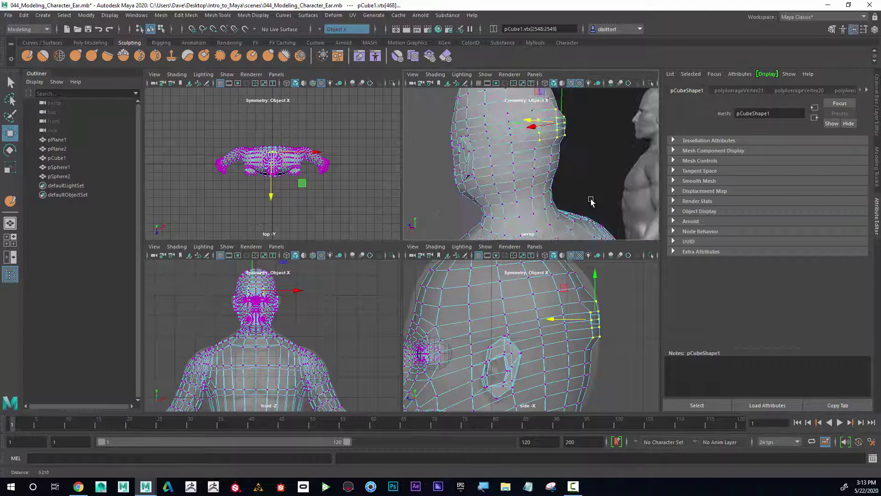
pyautogui.keyDown('alt'); pyautogui.moveTo(591, 202); pyautogui.dragTo(541, 182); pyautogui.keyUp('alt')
pyautogui.moveTo(541, 182); pyautogui.dragTo(614, 121, button='right')
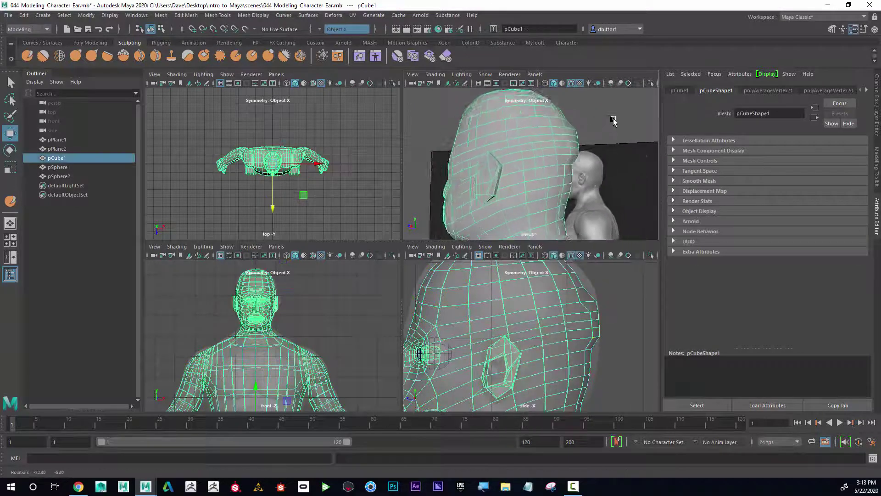
pyautogui.keyDown('alt'); pyautogui.moveTo(613, 121); pyautogui.dragTo(594, 145); pyautogui.keyUp('alt')
# Move the next lower vertices at the back of the head backward toward the side reference outline.
pyautogui.moveTo(582, 357); pyautogui.dragTo(582, 351, button='right')
pyautogui.moveTo(582, 352); pyautogui.dragTo(569, 355)
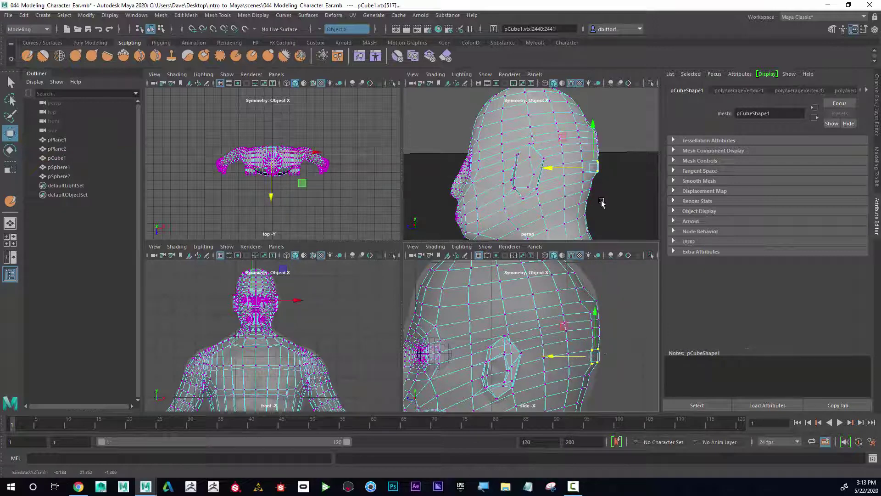
pyautogui.keyDown('alt'); pyautogui.moveTo(601, 202); pyautogui.dragTo(565, 190); pyautogui.keyUp('alt')
# Undo the vertex moves made at the back of the head.
pyautogui.hotkey('ctrl', 'z')
pyautogui.hotkey('ctrl', 'z')
pyautogui.hotkey('ctrl', 'z')
pyautogui.hotkey('ctrl', 'z')
pyautogui.hotkey('ctrl', 'z')
pyautogui.hotkey('ctrl', 'z')
pyautogui.hotkey('ctrl', 'z')
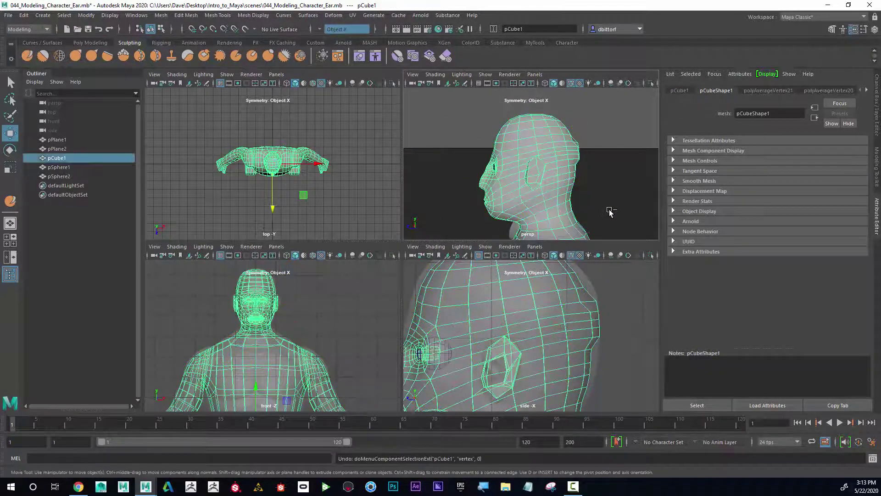
# Select the vertices along the back of the head and turn on Soft Selection.
pyautogui.moveTo(590, 330); pyautogui.dragTo(551, 234, button='right')
pyautogui.moveTo(581, 304); pyautogui.dragTo(581, 300)
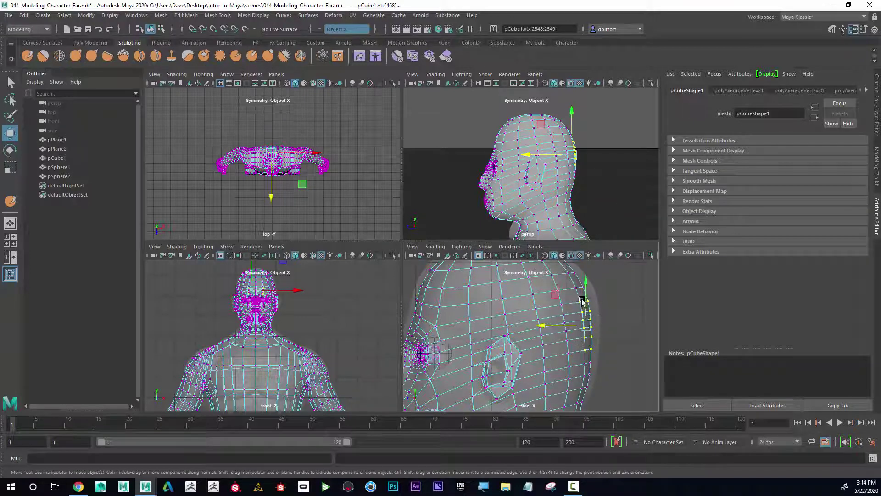
pyautogui.press('b')
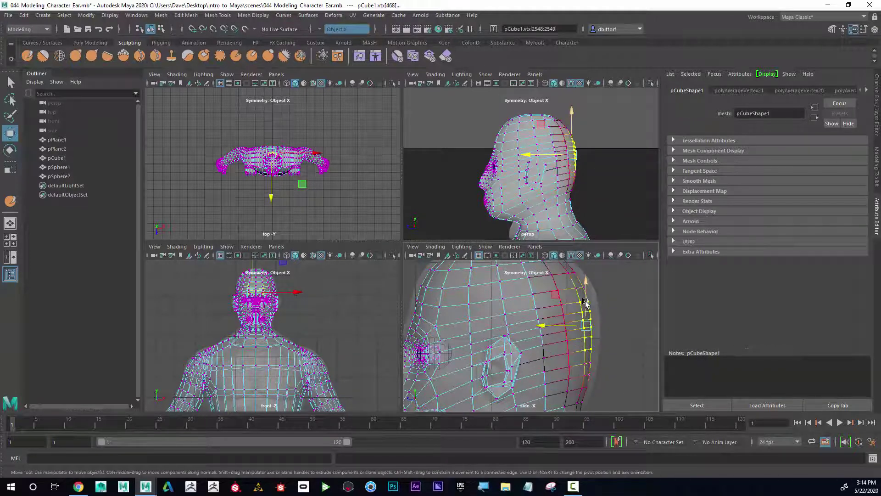
pyautogui.keyDown('alt'); pyautogui.moveTo(618, 347); pyautogui.dragTo(591, 339, button='right'); pyautogui.keyUp('alt')
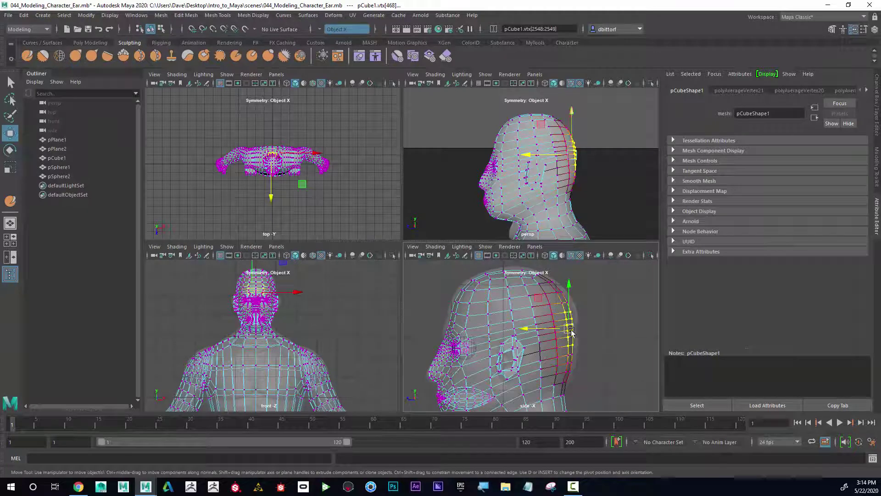
pyautogui.keyDown('alt'); pyautogui.moveTo(596, 149); pyautogui.dragTo(553, 152); pyautogui.keyUp('alt')
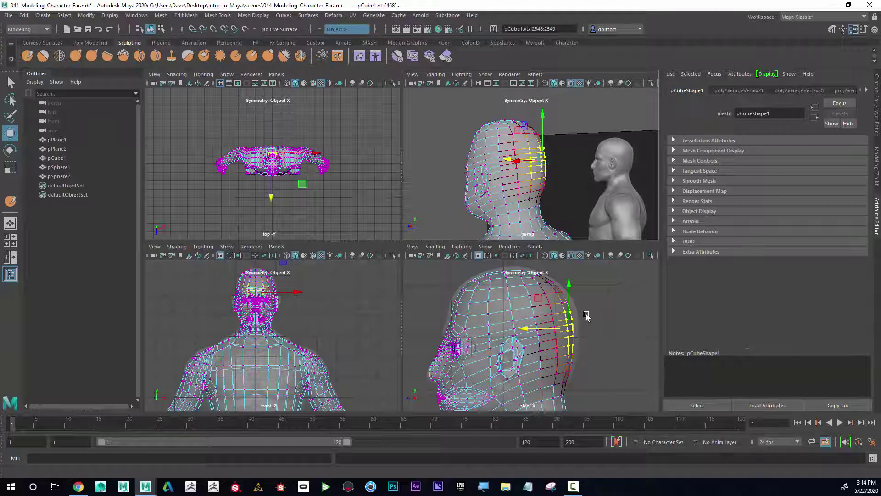
# Widen the soft selection falloff radius and pull the back of the head backward to the side reference outline.
pyautogui.press('b')
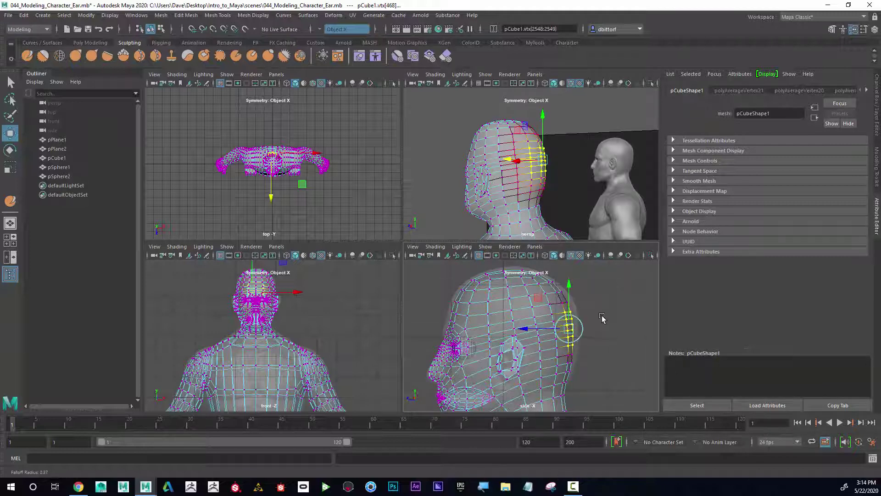
pyautogui.moveTo(602, 318); pyautogui.dragTo(638, 376)
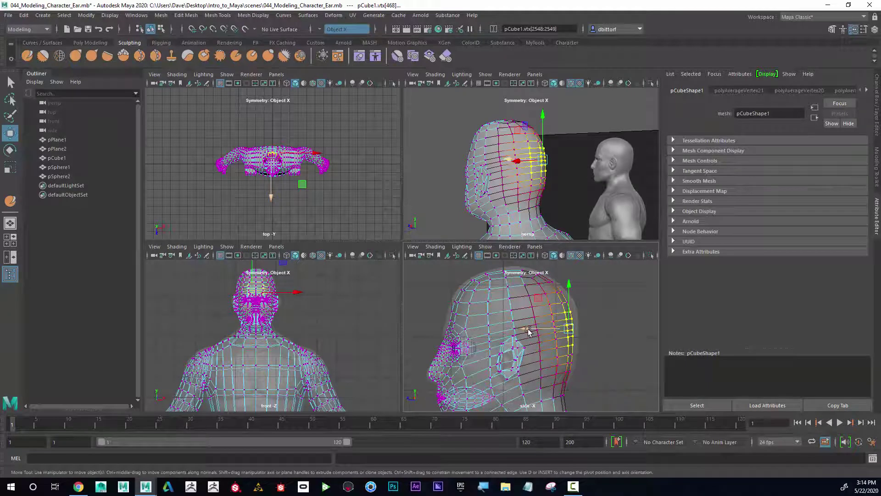
pyautogui.moveTo(528, 331); pyautogui.dragTo(532, 329)
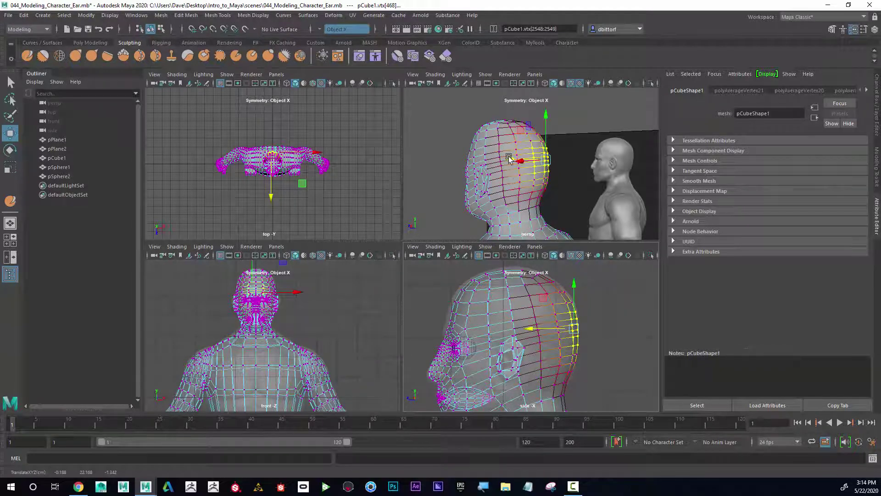
# Select the vertices at the upper back of the head and move them softly to follow the side reference outline.
pyautogui.keyDown('alt'); pyautogui.moveTo(609, 310); pyautogui.dragTo(607, 325, button='middle'); pyautogui.keyUp('alt')
pyautogui.keyDown('alt'); pyautogui.moveTo(607, 324); pyautogui.dragTo(653, 336, button='right'); pyautogui.keyUp('alt')
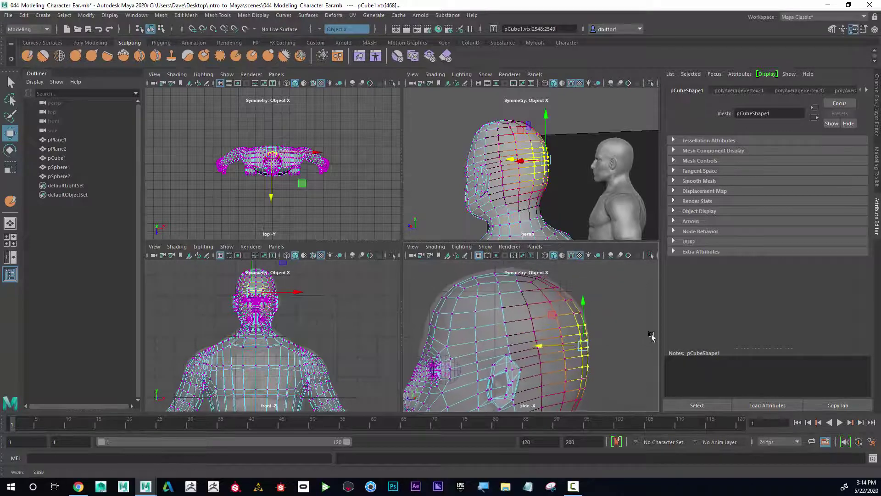
pyautogui.keyDown('alt'); pyautogui.moveTo(531, 272); pyautogui.dragTo(533, 300, button='middle'); pyautogui.keyUp('alt')
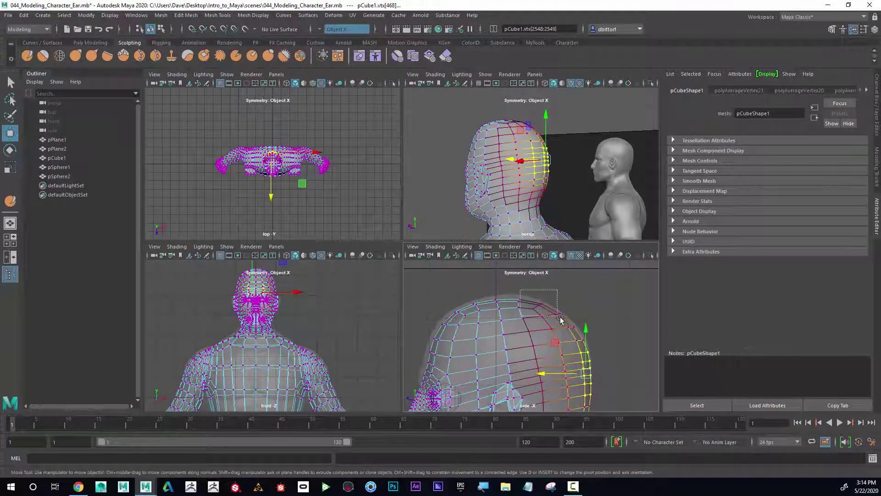
pyautogui.moveTo(560, 317); pyautogui.dragTo(555, 340)
pyautogui.click(541, 270)
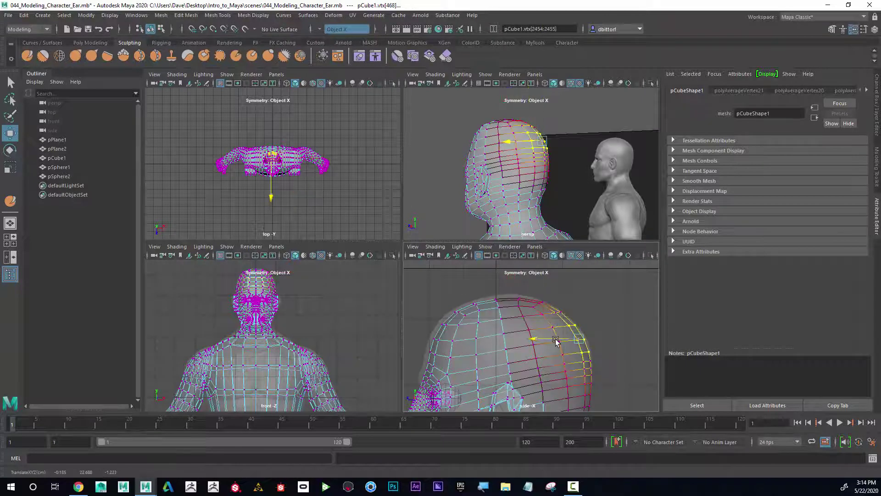
pyautogui.press('2')
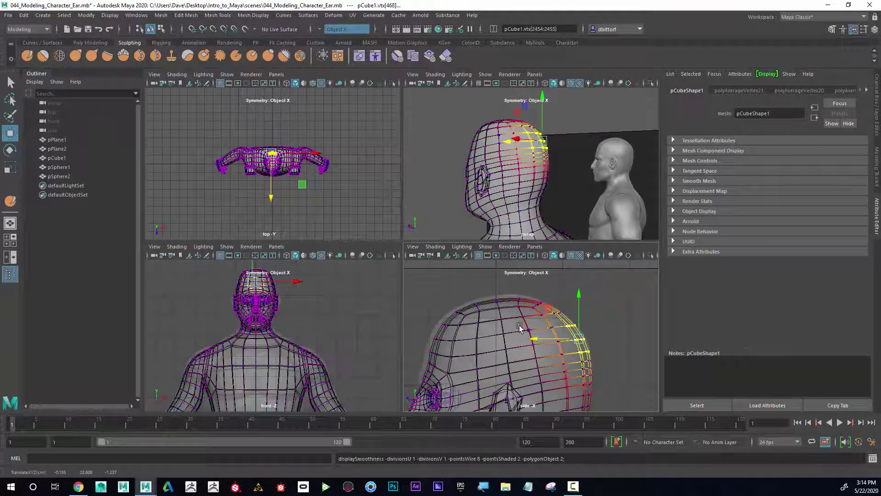
pyautogui.press('5')
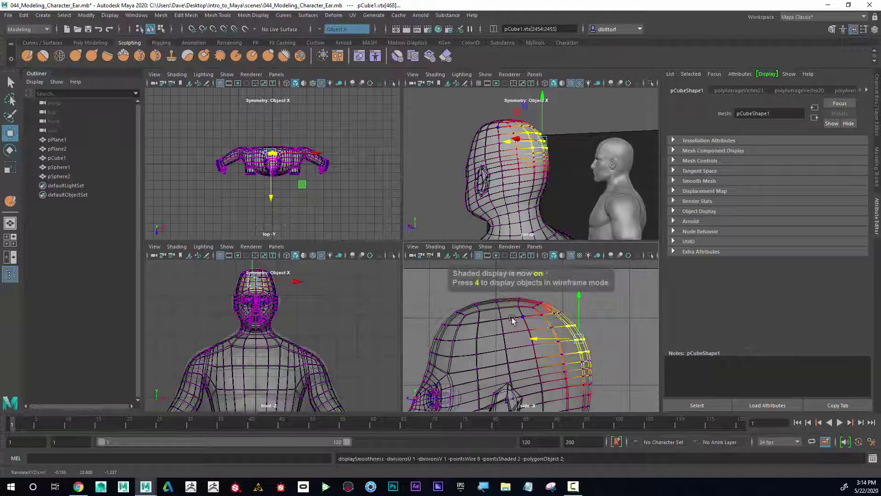
pyautogui.moveTo(512, 317); pyautogui.dragTo(476, 234, button='right')
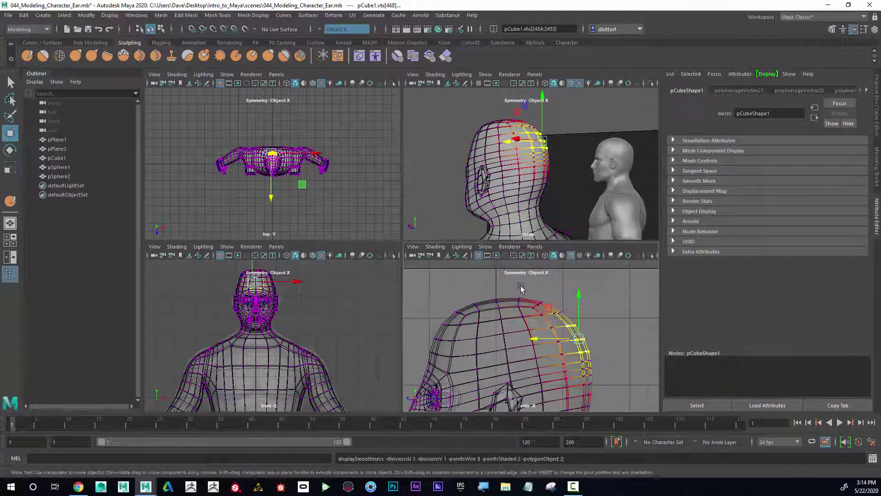
pyautogui.moveTo(515, 294); pyautogui.dragTo(522, 312)
pyautogui.moveTo(521, 314); pyautogui.dragTo(565, 222, button='right')
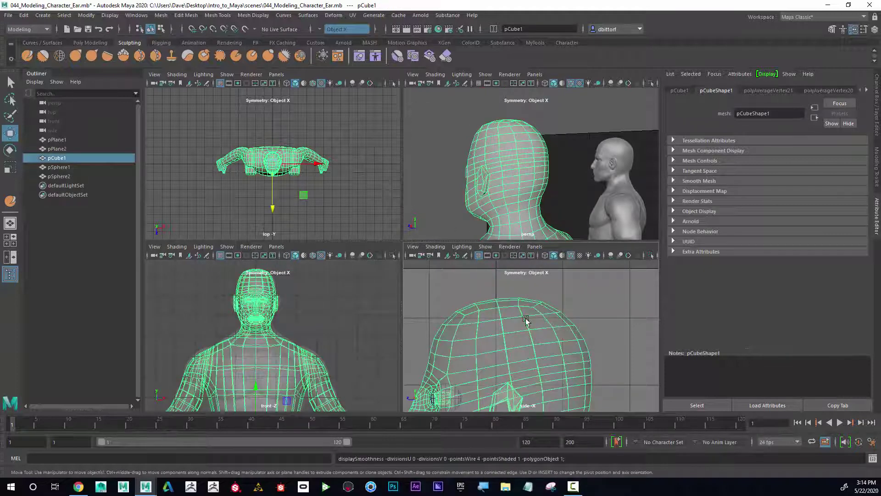
pyautogui.moveTo(524, 316); pyautogui.dragTo(487, 224, button='right')
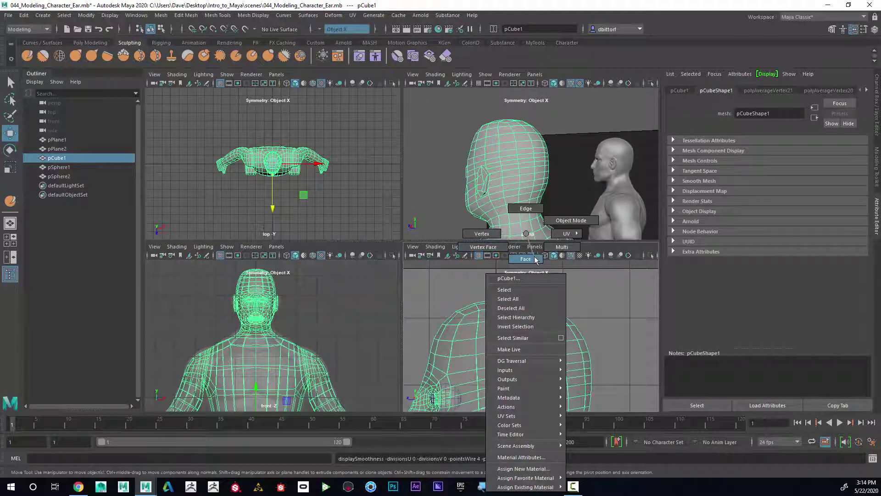
pyautogui.moveTo(535, 260); pyautogui.dragTo(482, 233, button='right')
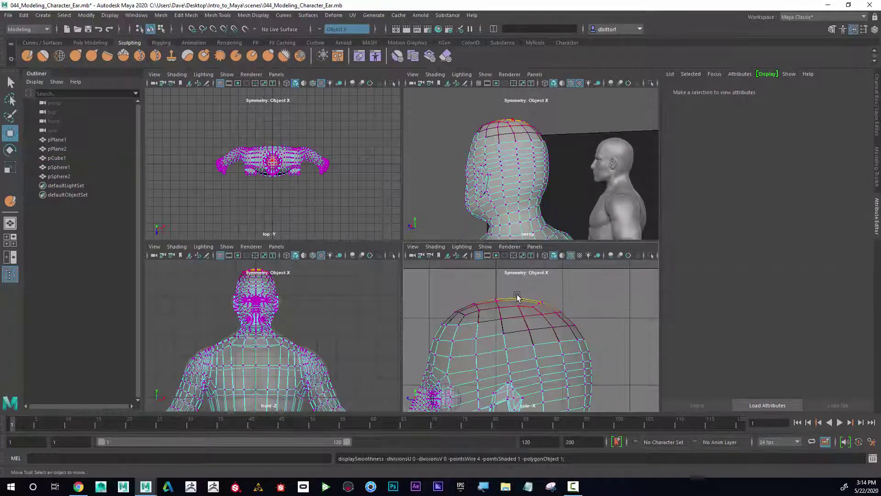
pyautogui.press('6')
# Raise the crown vertices and pull the forehead vertices forward with soft selection to match the side reference outline.
pyautogui.moveTo(456, 293); pyautogui.dragTo(544, 323)
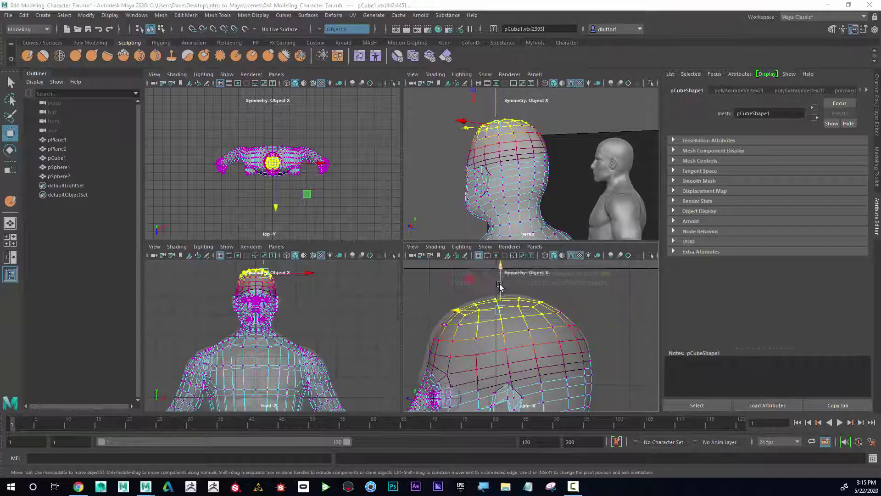
pyautogui.moveTo(499, 285); pyautogui.dragTo(500, 282)
pyautogui.keyDown('alt'); pyautogui.moveTo(509, 325); pyautogui.dragTo(527, 292, button='middle'); pyautogui.keyUp('alt')
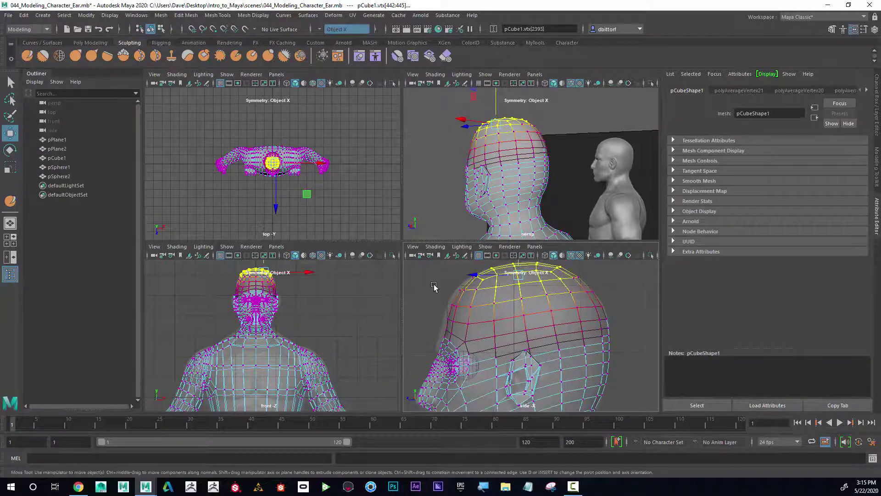
pyautogui.moveTo(471, 314); pyautogui.dragTo(443, 280)
pyautogui.moveTo(444, 299); pyautogui.dragTo(439, 299)
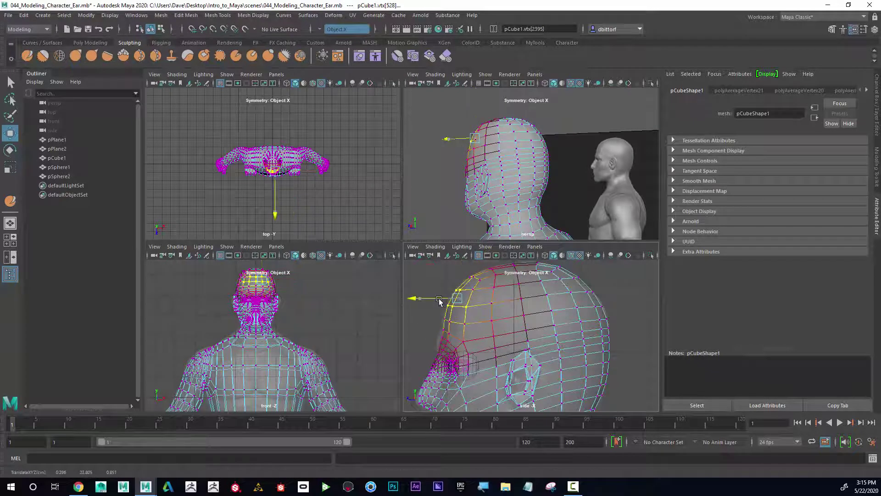
# Select the chin vertices in the side view and pull them down and forward with soft selection to follow the reference outline.
pyautogui.keyDown('alt'); pyautogui.moveTo(495, 331); pyautogui.dragTo(474, 297, button='middle'); pyautogui.keyUp('alt')
pyautogui.keyDown('alt'); pyautogui.moveTo(474, 297); pyautogui.dragTo(480, 307, button='right'); pyautogui.keyUp('alt')
pyautogui.press('space')
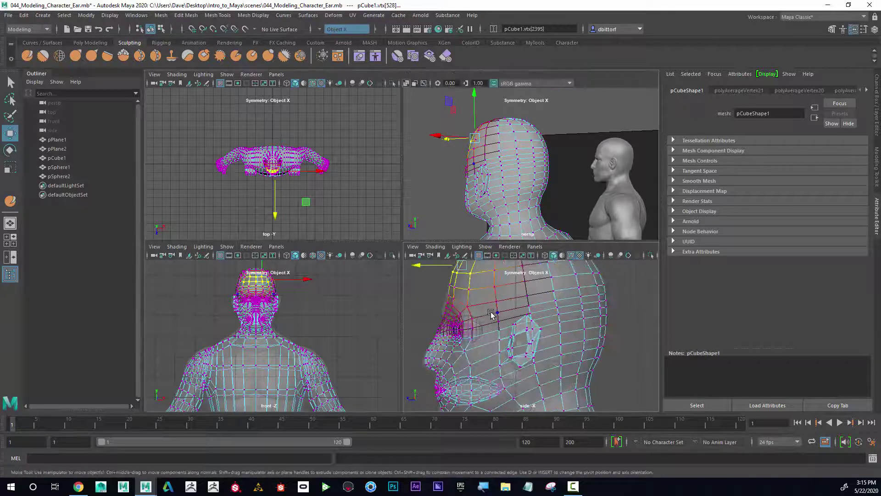
pyautogui.keyDown('alt'); pyautogui.moveTo(395, 314); pyautogui.dragTo(475, 238, button='middle'); pyautogui.keyUp('alt')
pyautogui.keyDown('alt'); pyautogui.moveTo(348, 348); pyautogui.dragTo(403, 290, button='middle'); pyautogui.keyUp('alt')
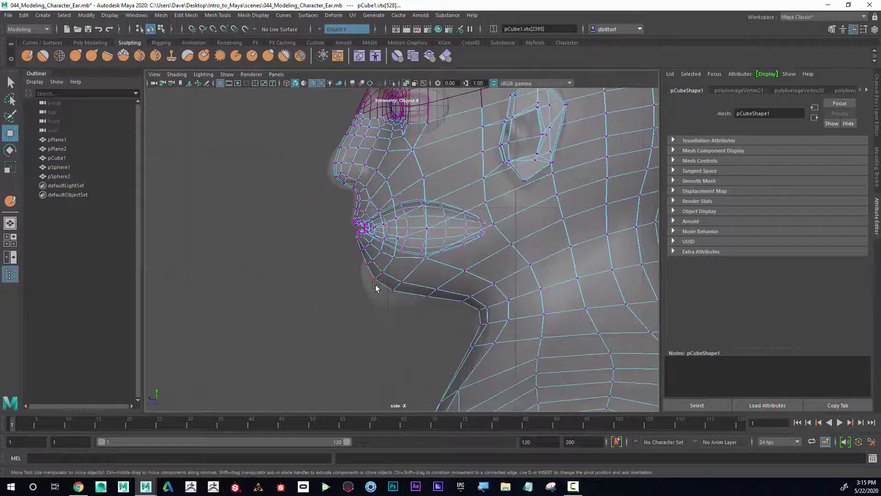
pyautogui.click(384, 291)
pyautogui.moveTo(384, 292); pyautogui.dragTo(389, 269)
pyautogui.moveTo(371, 303); pyautogui.dragTo(361, 291)
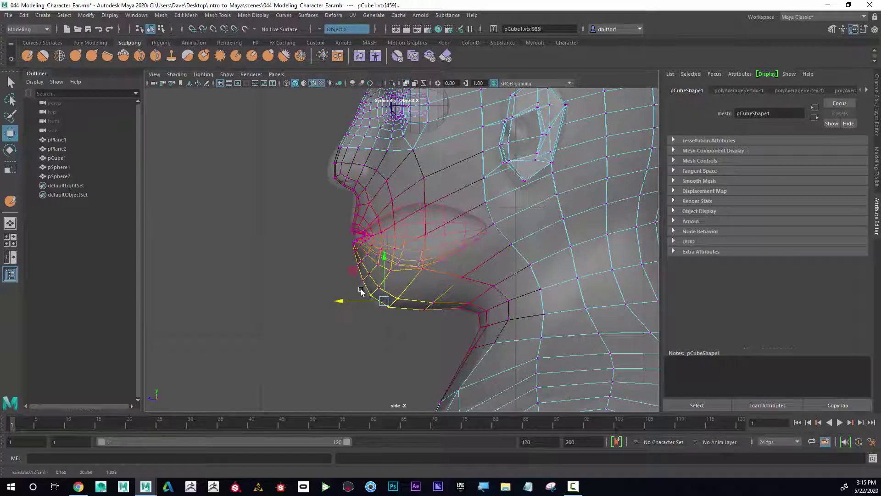
# Adjust the mouth vertices and the vertices under the chin and jaw softly to match the side reference outline.
pyautogui.moveTo(358, 236); pyautogui.dragTo(364, 204)
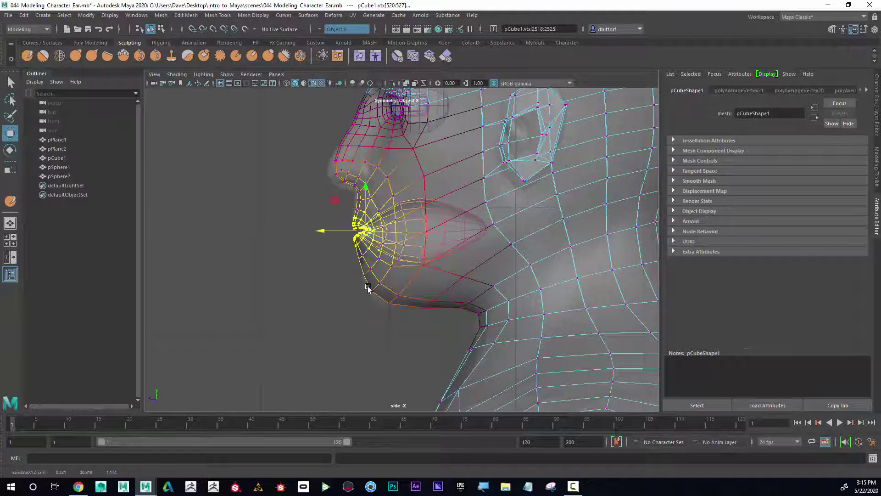
pyautogui.click(386, 298)
pyautogui.moveTo(387, 277); pyautogui.dragTo(374, 307)
pyautogui.moveTo(447, 324); pyautogui.dragTo(429, 275)
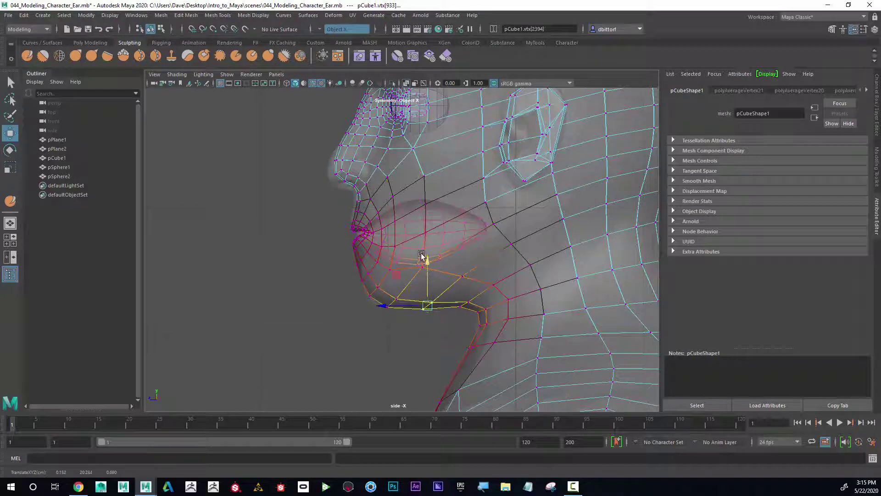
# Select the nose tip vertices and pull them forward with soft selection toward the side reference outline.
pyautogui.keyDown('alt'); pyautogui.moveTo(395, 250); pyautogui.dragTo(411, 293, button='middle'); pyautogui.keyUp('alt')
pyautogui.keyDown('alt'); pyautogui.moveTo(374, 303); pyautogui.dragTo(394, 319, button='right'); pyautogui.keyUp('alt')
pyautogui.keyDown('alt'); pyautogui.moveTo(323, 197); pyautogui.dragTo(338, 248, button='middle'); pyautogui.keyUp('alt')
pyautogui.keyDown('alt'); pyautogui.moveTo(328, 247); pyautogui.dragTo(346, 253, button='right'); pyautogui.keyUp('alt')
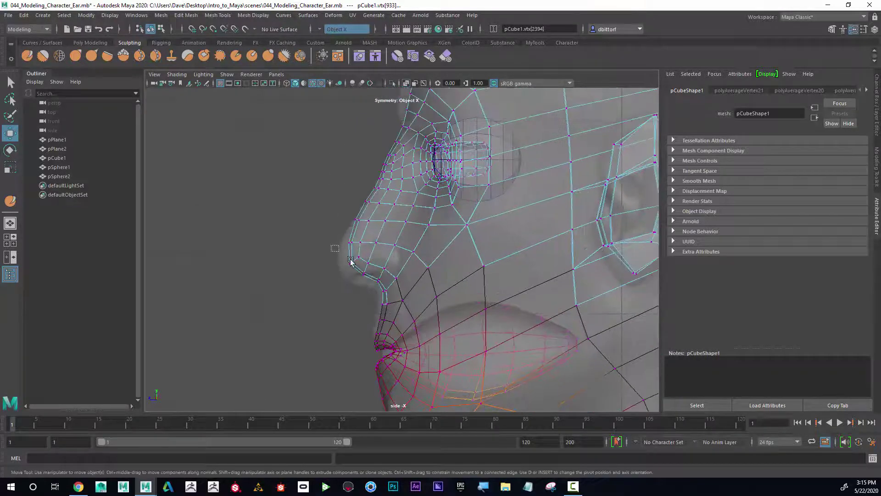
pyautogui.moveTo(367, 269); pyautogui.dragTo(327, 260)
pyautogui.moveTo(345, 230); pyautogui.dragTo(345, 235)
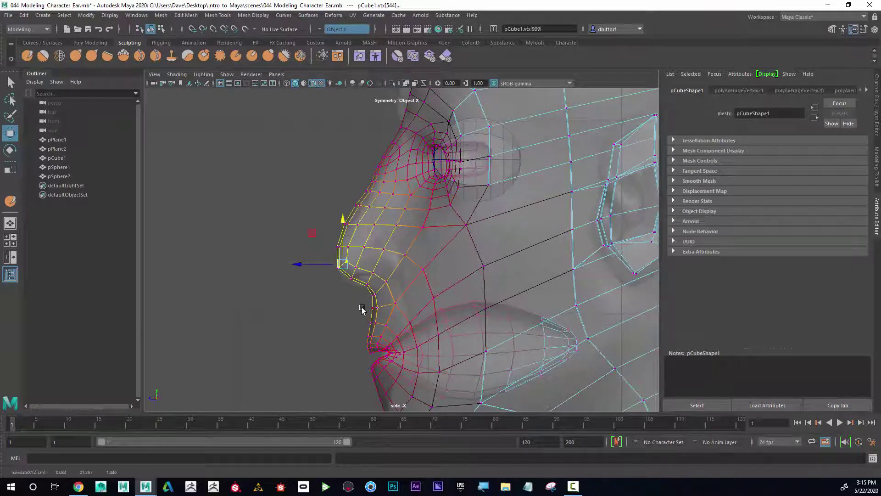
# Reduce the soft selection falloff radius and reposition the upper lip and nose tip vertices against the side reference.
pyautogui.moveTo(355, 302)
pyautogui.mouseDown()
pyautogui.moveTo(390, 328)
pyautogui.moveTo(356, 317)
pyautogui.mouseUp()
pyautogui.press('b')
pyautogui.moveTo(451, 318)
pyautogui.mouseDown()
pyautogui.moveTo(435, 318)
pyautogui.moveTo(468, 319)
pyautogui.mouseUp()
pyautogui.moveTo(347, 315); pyautogui.dragTo(351, 316)
pyautogui.moveTo(310, 243); pyautogui.dragTo(329, 259)
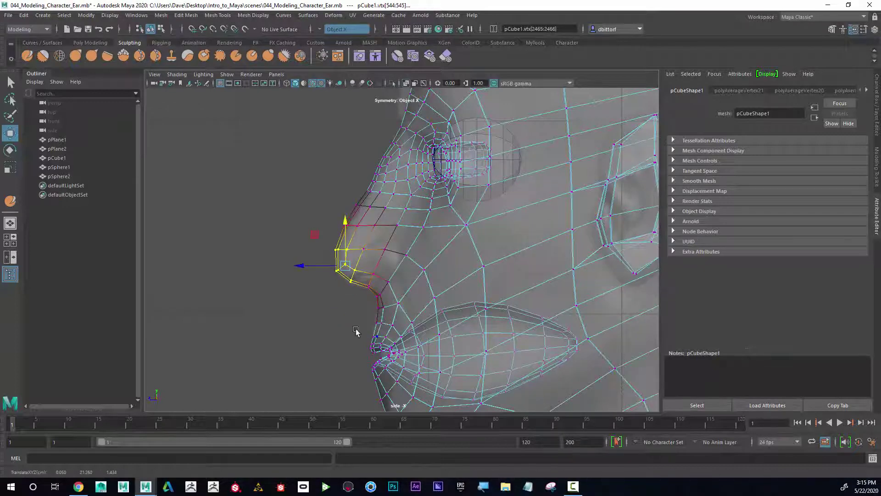
# Move the lip vertices forward to match the mouth profile of the side reference, then deselect them.
pyautogui.scroll(-5, 357, 336)
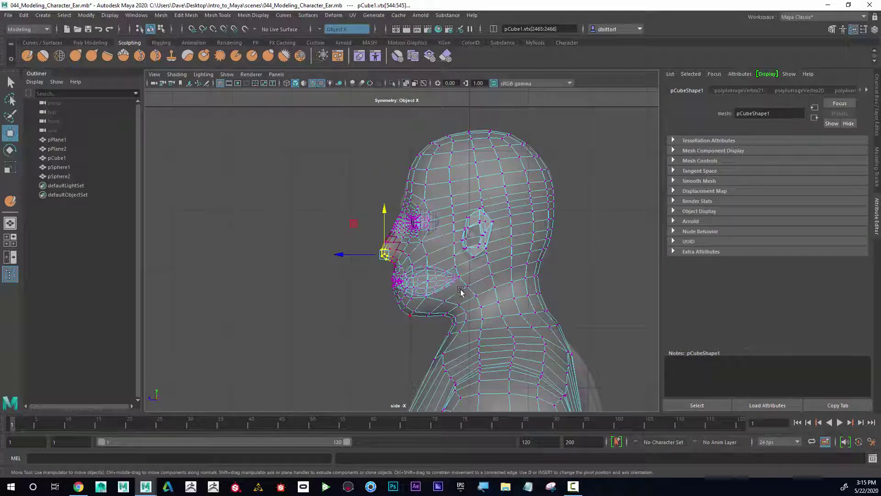
pyautogui.scroll(10, 324, 284)
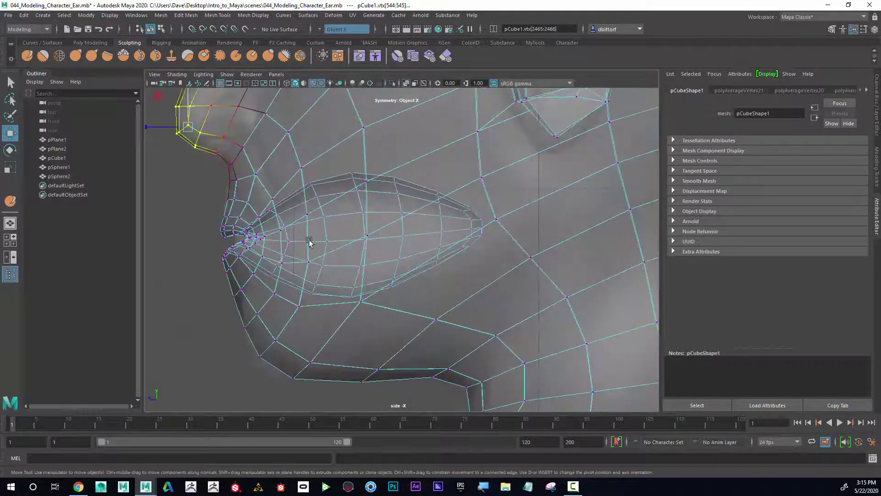
pyautogui.moveTo(333, 267); pyautogui.dragTo(332, 265)
pyautogui.moveTo(285, 225); pyautogui.dragTo(294, 225)
pyautogui.moveTo(331, 189); pyautogui.dragTo(320, 182)
pyautogui.moveTo(300, 211); pyautogui.dragTo(293, 212)
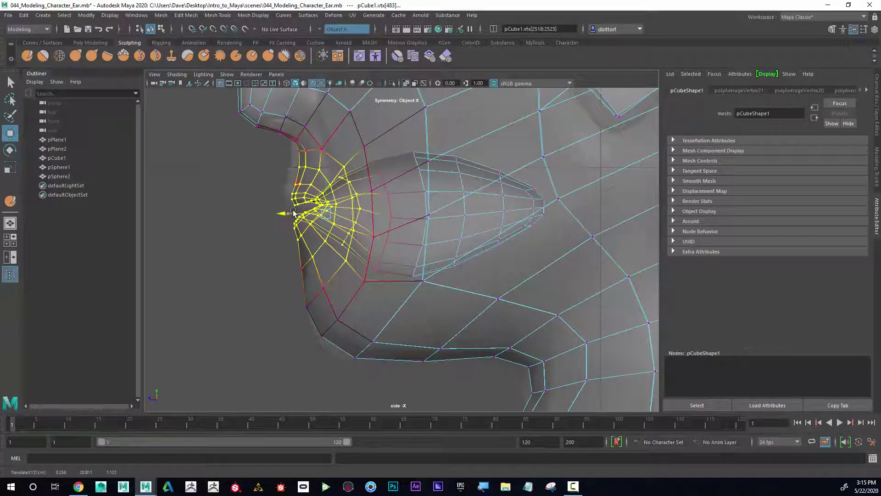
pyautogui.moveTo(276, 162)
pyautogui.mouseDown()
pyautogui.moveTo(323, 187)
pyautogui.moveTo(283, 172)
pyautogui.mouseUp()
pyautogui.click(272, 220)
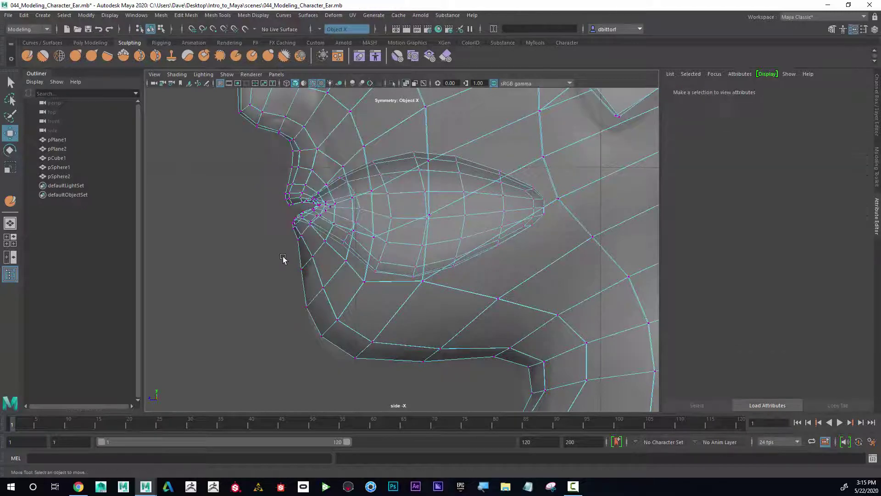
# Push the vertices below the lower lip inward and move the front chin vertices forward and down to the reference outline.
pyautogui.moveTo(283, 255)
pyautogui.mouseDown()
pyautogui.moveTo(320, 277)
pyautogui.moveTo(296, 264)
pyautogui.mouseUp()
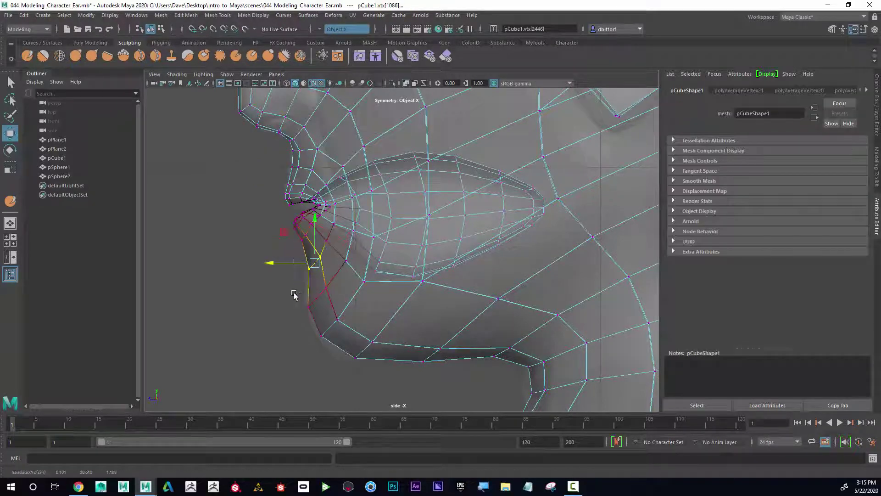
pyautogui.moveTo(299, 298); pyautogui.dragTo(390, 384)
pyautogui.moveTo(328, 335); pyautogui.dragTo(325, 335)
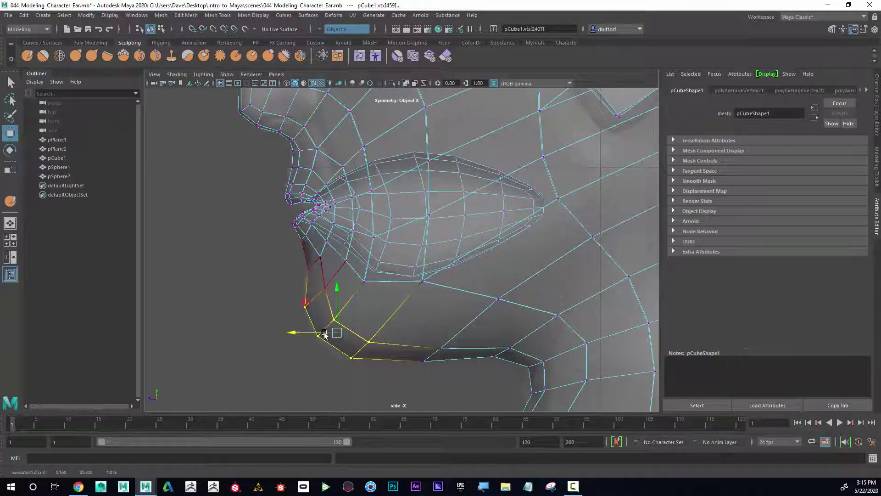
pyautogui.moveTo(336, 294); pyautogui.dragTo(337, 299)
# Select the vertices along the nose bridge and shift them softly to follow the side reference outline.
pyautogui.scroll(-5, 471, 293)
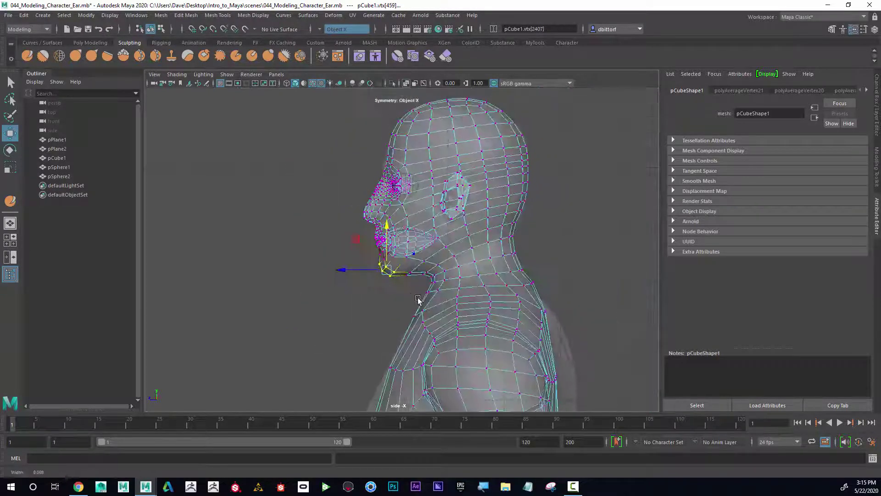
pyautogui.scroll(4, 365, 287)
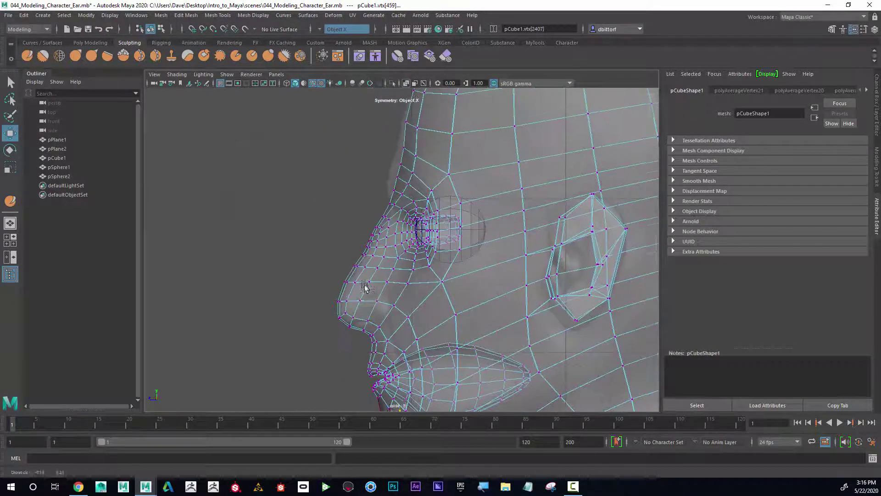
pyautogui.scroll(2, 365, 287)
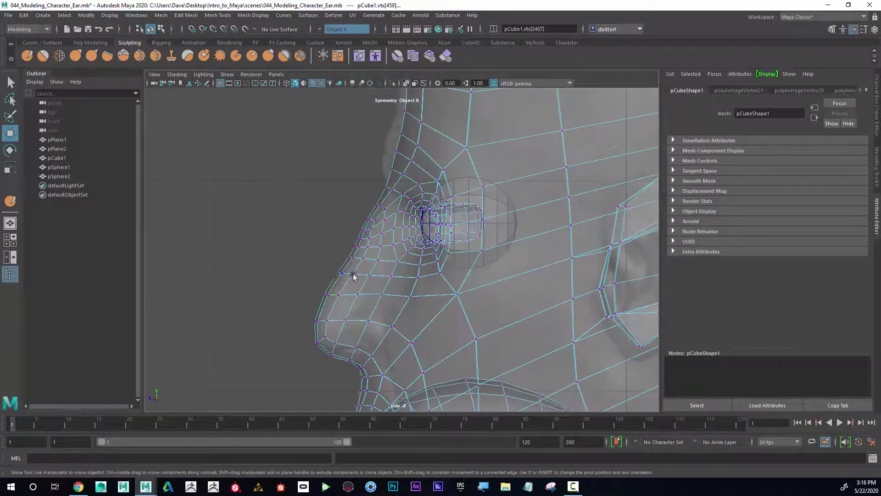
pyautogui.moveTo(346, 299); pyautogui.dragTo(353, 307)
pyautogui.moveTo(306, 284); pyautogui.dragTo(310, 284)
pyautogui.moveTo(347, 216)
pyautogui.mouseDown()
pyautogui.moveTo(380, 244)
pyautogui.moveTo(344, 231)
pyautogui.mouseUp()
# Pull the brow vertices forward to the side reference outline and fine-tune the upper nose bridge vertices.
pyautogui.keyDown('alt'); pyautogui.moveTo(377, 191); pyautogui.dragTo(379, 253, button='middle'); pyautogui.keyUp('alt')
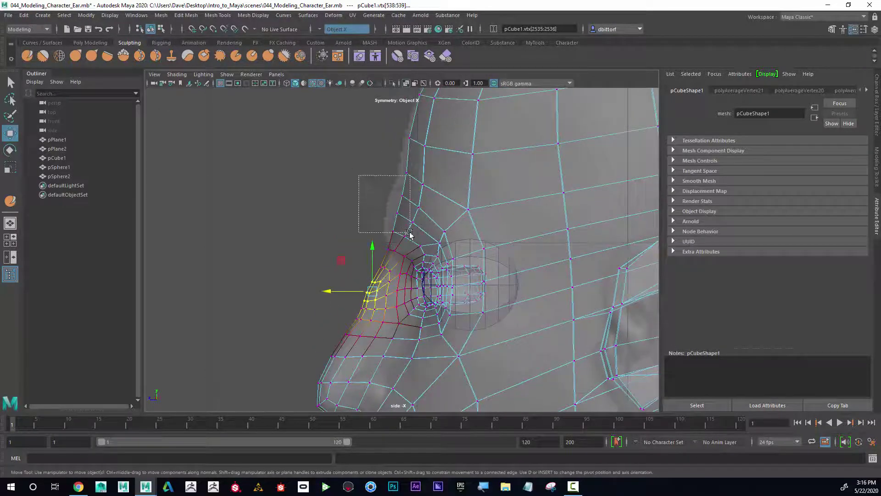
pyautogui.moveTo(417, 234); pyautogui.dragTo(425, 236)
pyautogui.moveTo(381, 208); pyautogui.dragTo(367, 206)
pyautogui.moveTo(367, 242)
pyautogui.mouseDown()
pyautogui.moveTo(390, 264)
pyautogui.moveTo(371, 250)
pyautogui.mouseUp()
pyautogui.moveTo(351, 278)
pyautogui.mouseDown()
pyautogui.moveTo(388, 304)
pyautogui.moveTo(359, 292)
pyautogui.mouseUp()
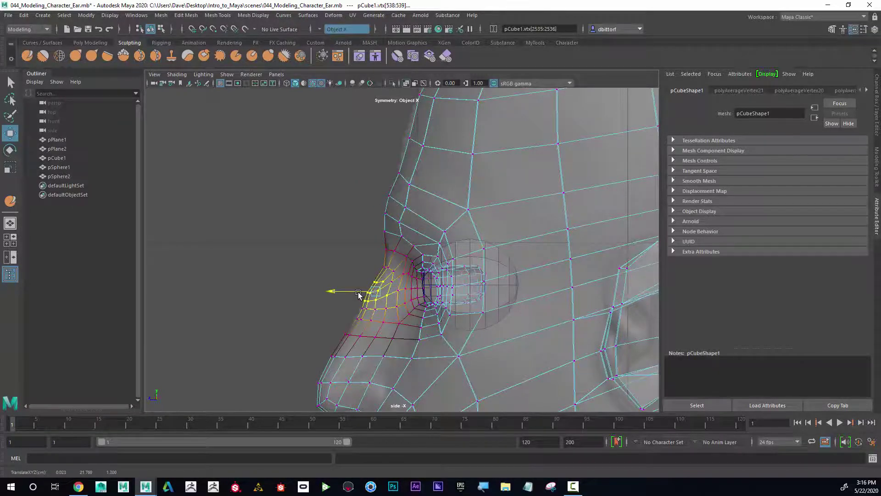
# Try to move the vertices at the ear's upper front edge forward and undo the move.
pyautogui.moveTo(466, 299)
pyautogui.keyDown('alt'); pyautogui.mouseDown(button='right')
pyautogui.moveTo(431, 297)
pyautogui.moveTo(462, 295)
pyautogui.mouseUp(button='right'); pyautogui.keyUp('alt')
pyautogui.keyDown('alt'); pyautogui.moveTo(483, 303); pyautogui.dragTo(421, 236, button='middle'); pyautogui.keyUp('alt')
pyautogui.scroll(2, 421, 237)
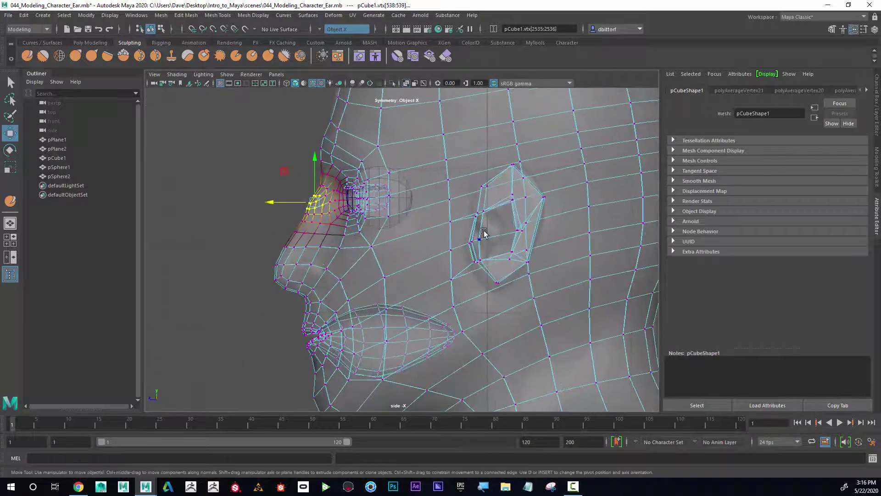
pyautogui.moveTo(492, 195); pyautogui.dragTo(470, 185)
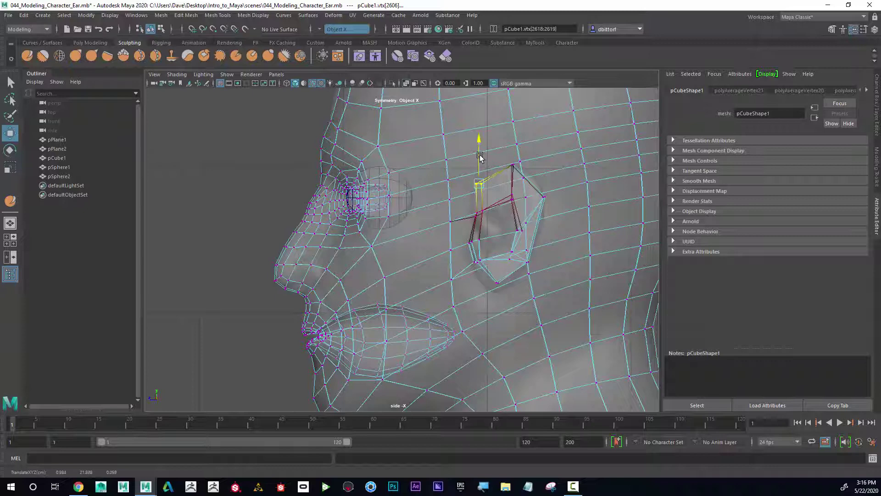
pyautogui.hotkey('ctrl', 'z')
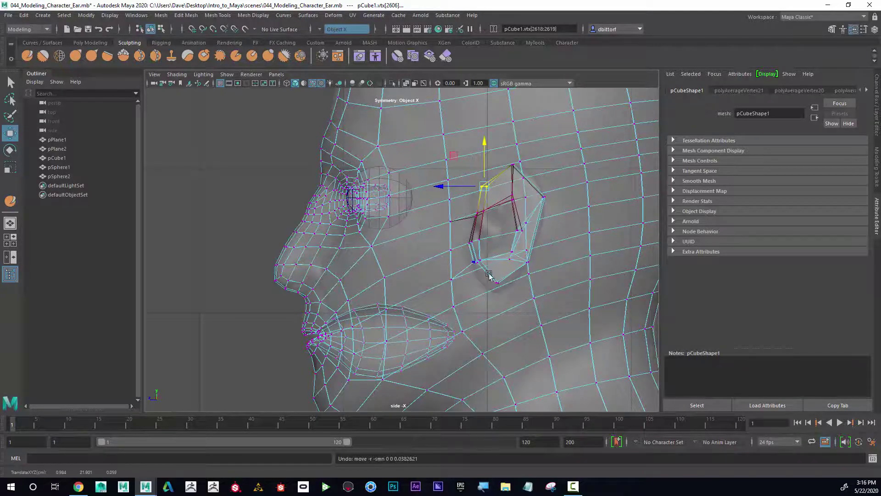
# In the front view, pull the vertices on the sides of the head above the ears outward to the reference outline.
pyautogui.scroll(-10, 489, 274)
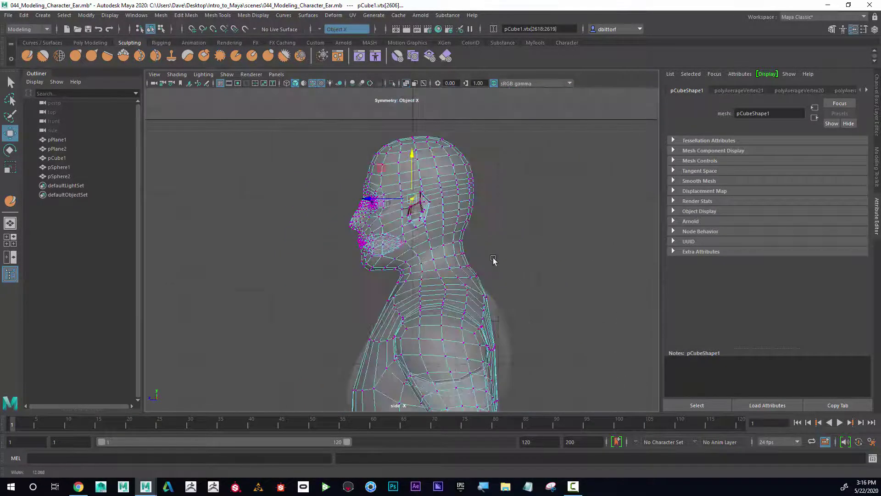
pyautogui.scroll(10, 492, 259)
pyautogui.press('space')
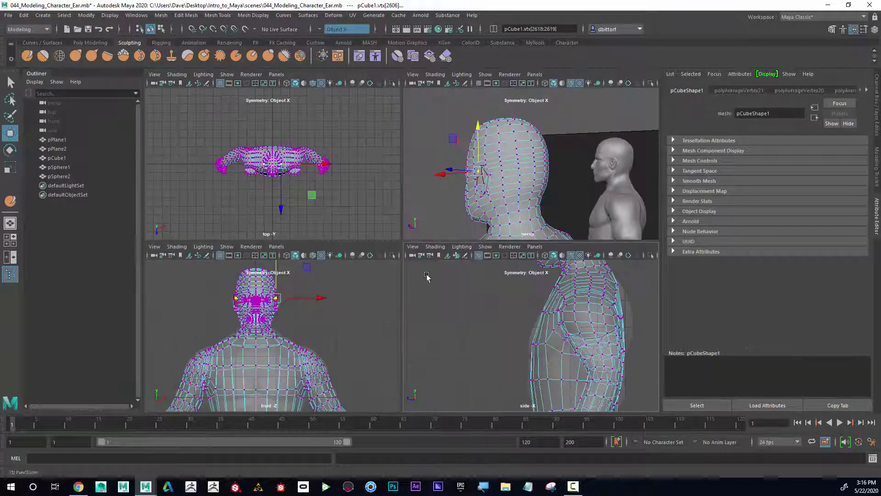
pyautogui.press('space')
pyautogui.scroll(-2, 374, 326)
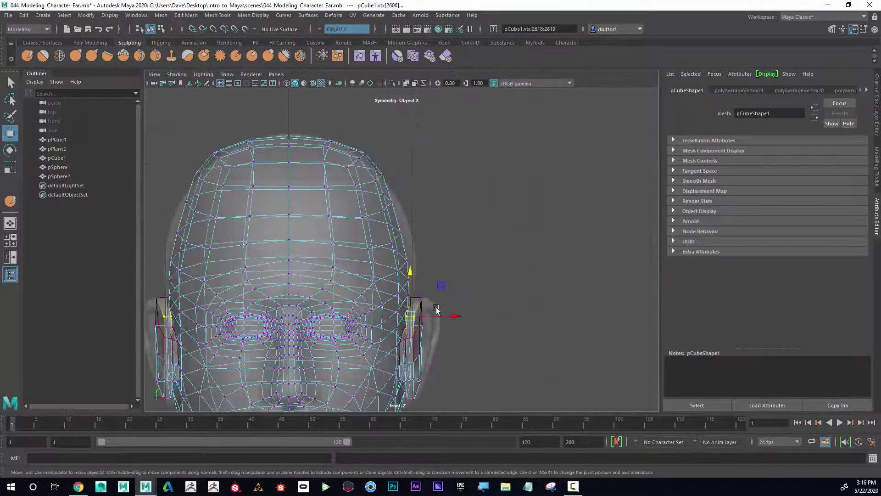
pyautogui.keyDown('alt'); pyautogui.moveTo(436, 308); pyautogui.dragTo(386, 310, button='right'); pyautogui.keyUp('alt')
pyautogui.keyDown('alt'); pyautogui.moveTo(407, 310); pyautogui.dragTo(448, 280, button='middle'); pyautogui.keyUp('alt')
pyautogui.keyDown('alt'); pyautogui.moveTo(555, 293); pyautogui.dragTo(643, 298, button='right'); pyautogui.keyUp('alt')
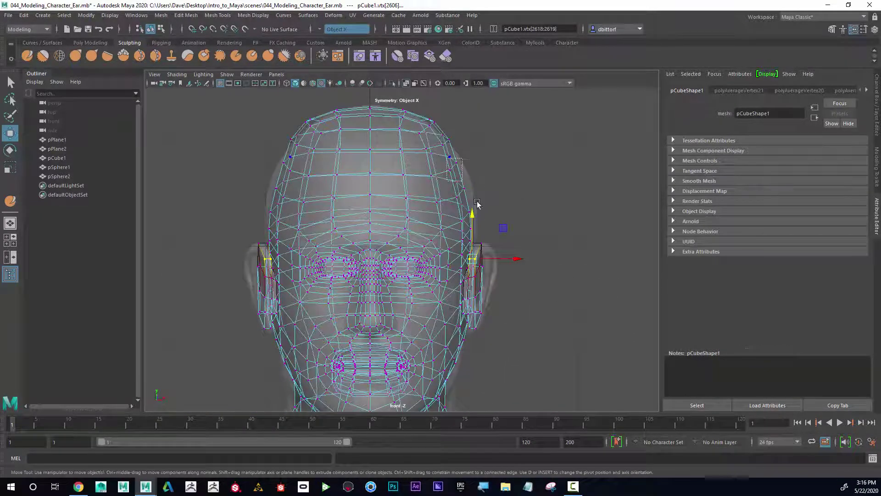
pyautogui.moveTo(477, 202); pyautogui.dragTo(501, 184)
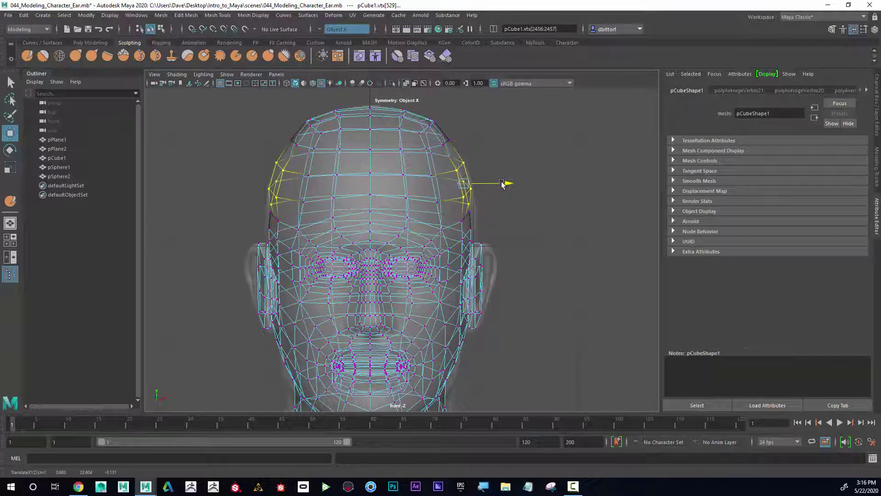
pyautogui.moveTo(485, 232); pyautogui.dragTo(500, 219)
# Pull the ear vertices outward and adjust the vertices at the sides of the neck to match the front reference.
pyautogui.keyDown('alt'); pyautogui.moveTo(515, 277); pyautogui.dragTo(502, 210, button='middle'); pyautogui.keyUp('alt')
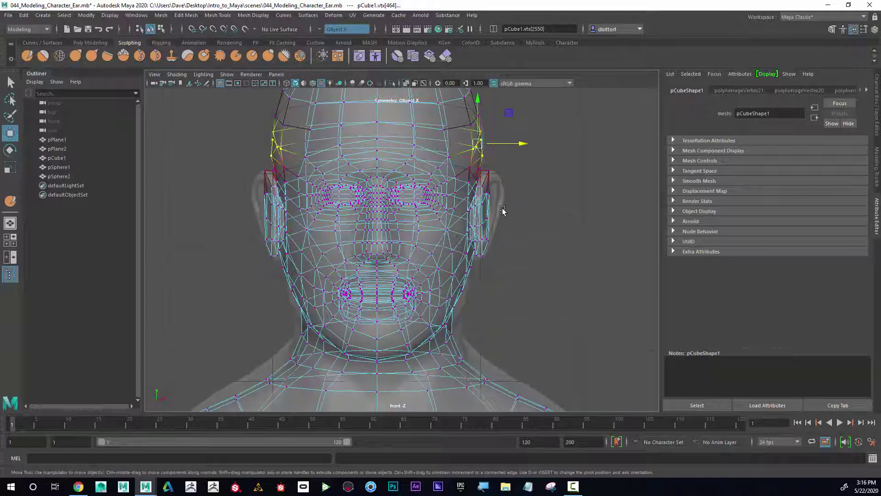
pyautogui.moveTo(487, 167); pyautogui.dragTo(521, 184)
pyautogui.moveTo(509, 234); pyautogui.dragTo(523, 196)
pyautogui.moveTo(509, 250); pyautogui.dragTo(481, 235)
pyautogui.moveTo(484, 308); pyautogui.dragTo(464, 312)
# Try to raise the vertices along the shoulder slope toward the front reference outline.
pyautogui.scroll(-4, 518, 311)
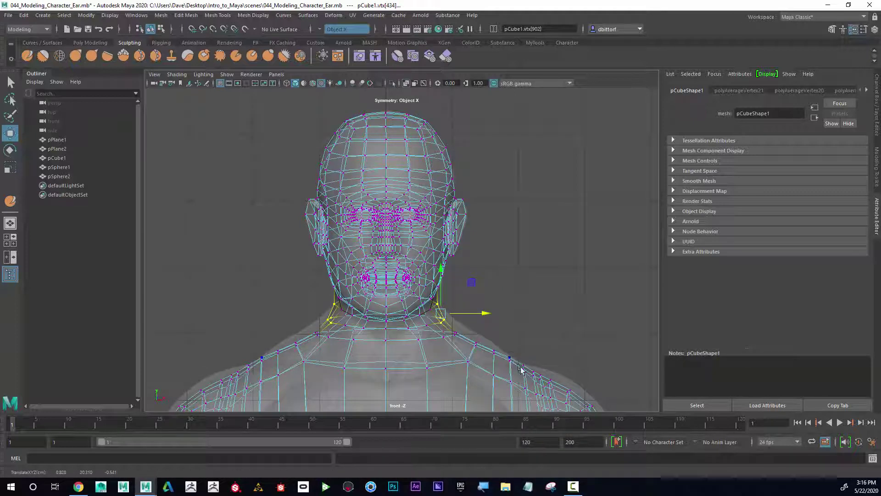
pyautogui.moveTo(522, 372); pyautogui.dragTo(450, 296)
pyautogui.moveTo(515, 347); pyautogui.dragTo(517, 348)
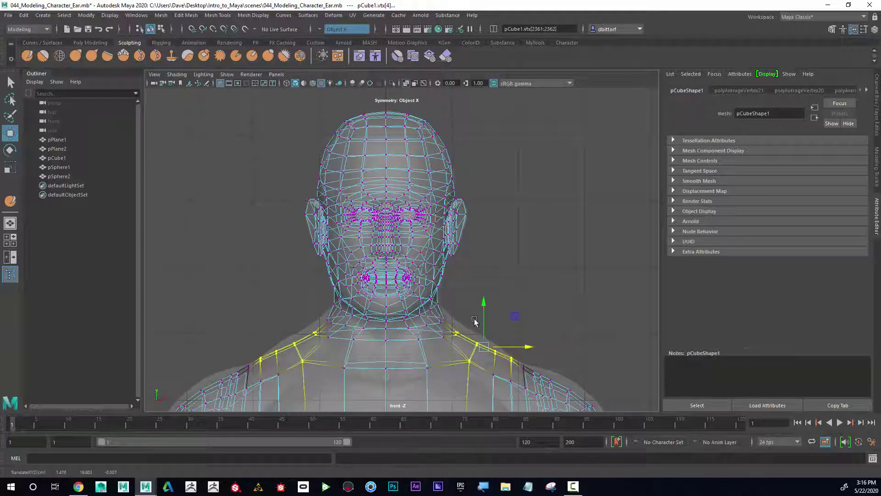
pyautogui.moveTo(484, 307); pyautogui.dragTo(489, 299)
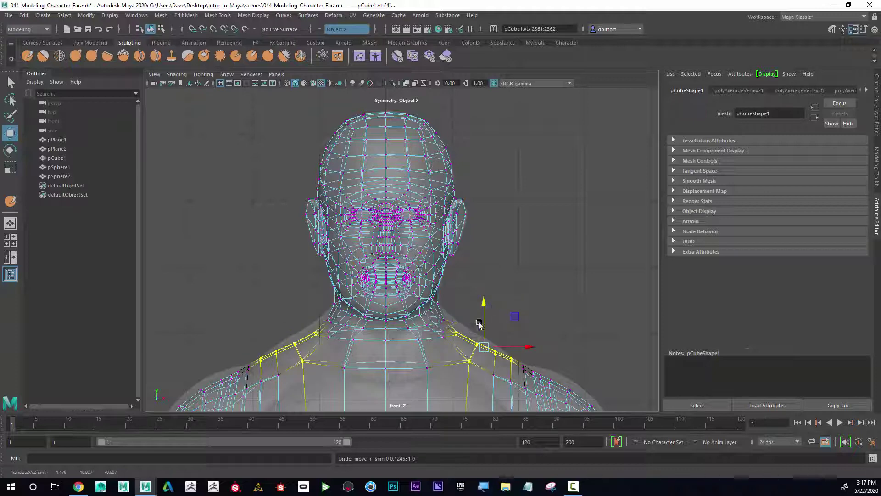
# Raise the vertices where the neck meets the shoulders and move the neck base vertices outward to match the front reference.
pyautogui.keyDown('alt'); pyautogui.moveTo(467, 308); pyautogui.dragTo(470, 286, button='middle'); pyautogui.keyUp('alt')
pyautogui.moveTo(488, 324); pyautogui.dragTo(489, 324)
pyautogui.moveTo(482, 270); pyautogui.dragTo(466, 314)
pyautogui.hotkey('ctrl', 'z')
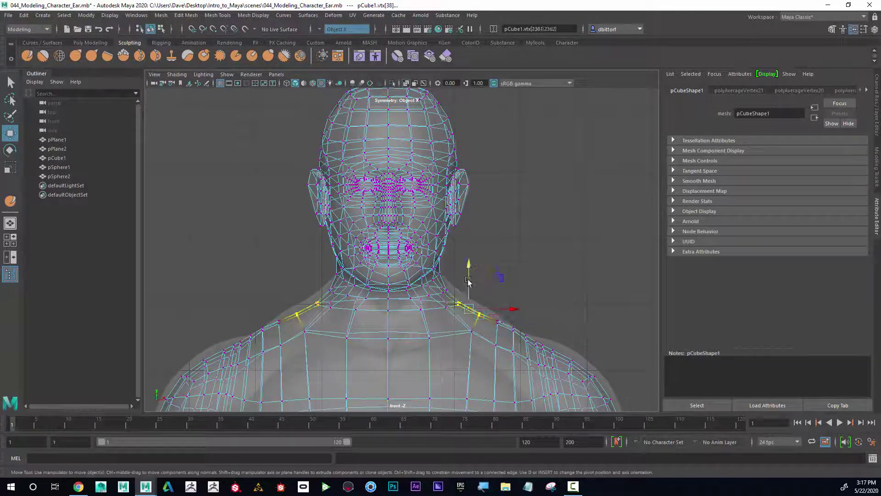
pyautogui.moveTo(467, 281)
pyautogui.mouseDown()
pyautogui.moveTo(467, 274)
pyautogui.moveTo(454, 299)
pyautogui.moveTo(465, 289)
pyautogui.mouseUp()
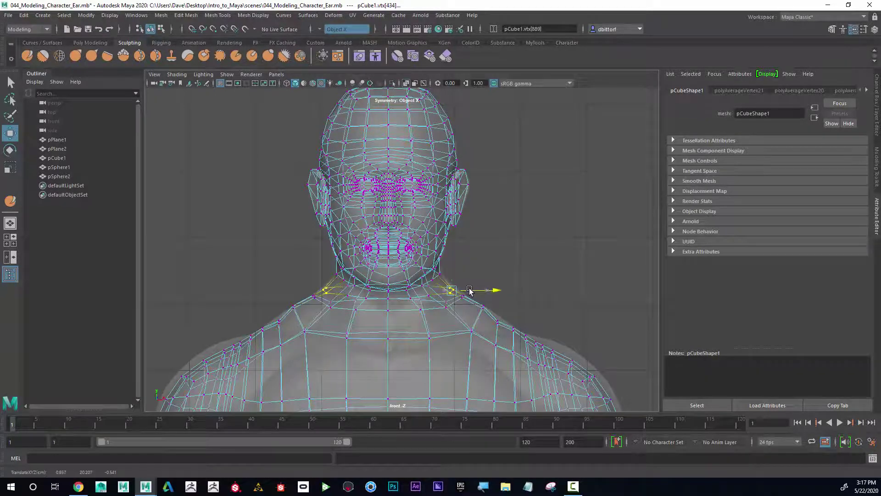
# In the perspective view, adjust the position of the vertices just above and behind the ear.
pyautogui.press('space')
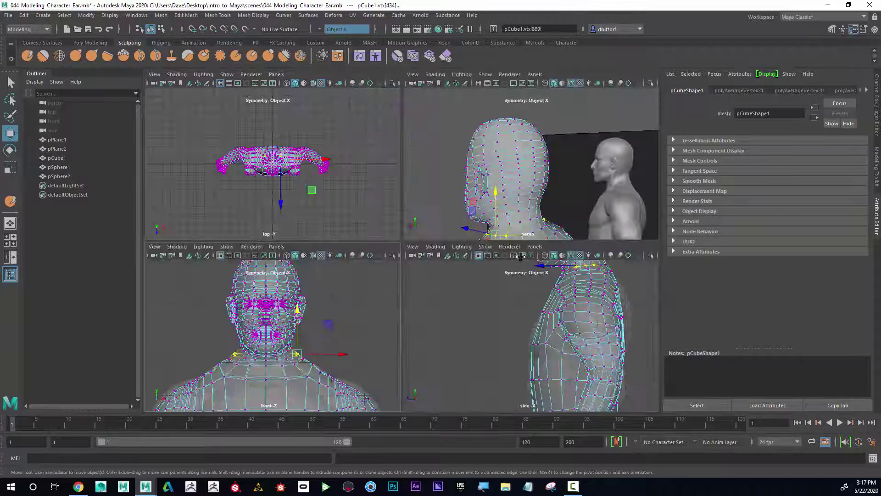
pyautogui.press('space')
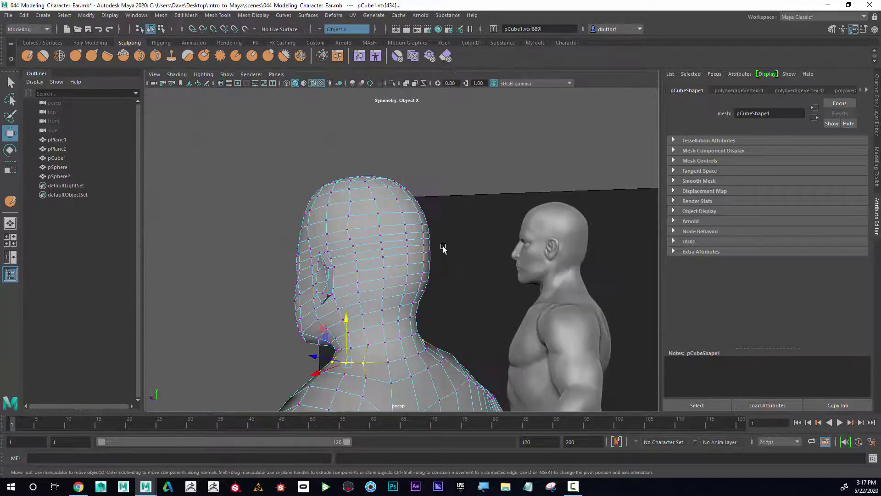
pyautogui.keyDown('alt'); pyautogui.moveTo(445, 247); pyautogui.dragTo(431, 181, button='middle'); pyautogui.keyUp('alt')
pyautogui.keyDown('alt'); pyautogui.moveTo(430, 181); pyautogui.dragTo(507, 177); pyautogui.keyUp('alt')
pyautogui.moveTo(484, 162); pyautogui.dragTo(515, 148, button='right')
pyautogui.click(535, 123)
pyautogui.keyDown('alt'); pyautogui.moveTo(535, 123); pyautogui.dragTo(476, 172); pyautogui.keyUp('alt')
pyautogui.click(362, 205)
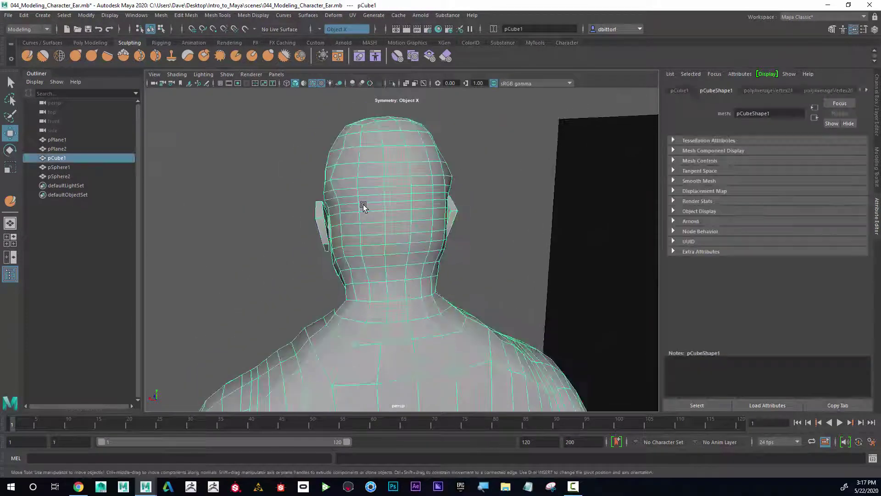
pyautogui.moveTo(362, 204); pyautogui.dragTo(321, 202, button='right')
pyautogui.keyDown('alt'); pyautogui.moveTo(349, 206); pyautogui.dragTo(346, 248); pyautogui.keyUp('alt')
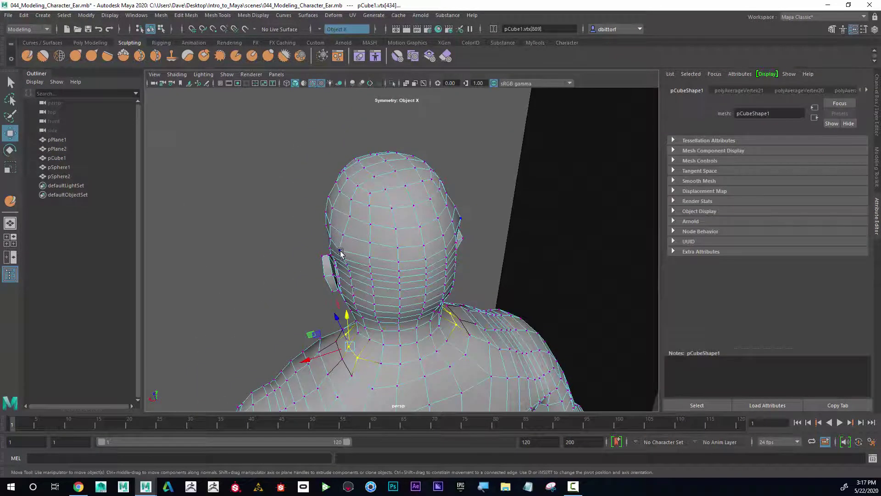
pyautogui.click(340, 251)
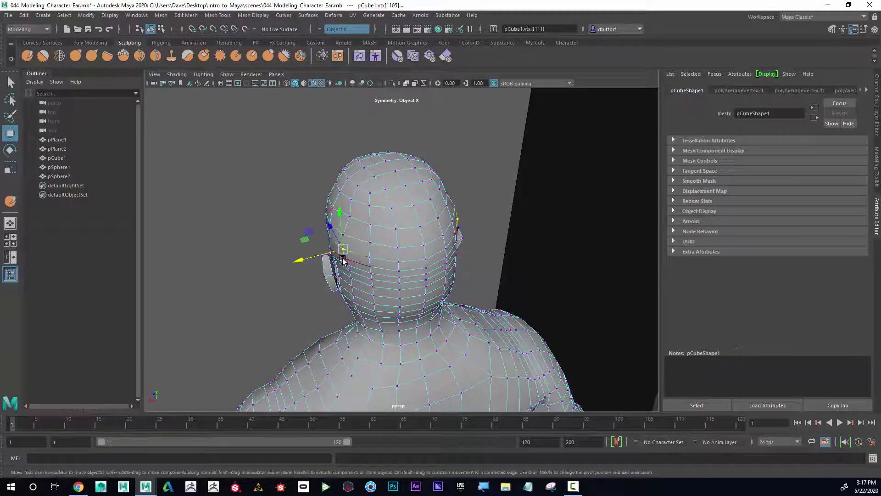
pyautogui.click(344, 259)
pyautogui.moveTo(333, 262); pyautogui.dragTo(336, 262)
# Return to object mode, clear the selection and examine the head, neck and shoulders from around the front.
pyautogui.keyDown('alt'); pyautogui.moveTo(374, 263); pyautogui.dragTo(487, 259); pyautogui.keyUp('alt')
pyautogui.keyDown('alt'); pyautogui.moveTo(369, 268); pyautogui.dragTo(452, 238); pyautogui.keyUp('alt')
pyautogui.moveTo(395, 182); pyautogui.dragTo(479, 138, button='right')
pyautogui.click(479, 137)
pyautogui.keyDown('alt'); pyautogui.moveTo(479, 137); pyautogui.dragTo(404, 184); pyautogui.keyUp('alt')
pyautogui.keyDown('alt'); pyautogui.moveTo(404, 183); pyautogui.dragTo(417, 132, button='middle'); pyautogui.keyUp('alt')
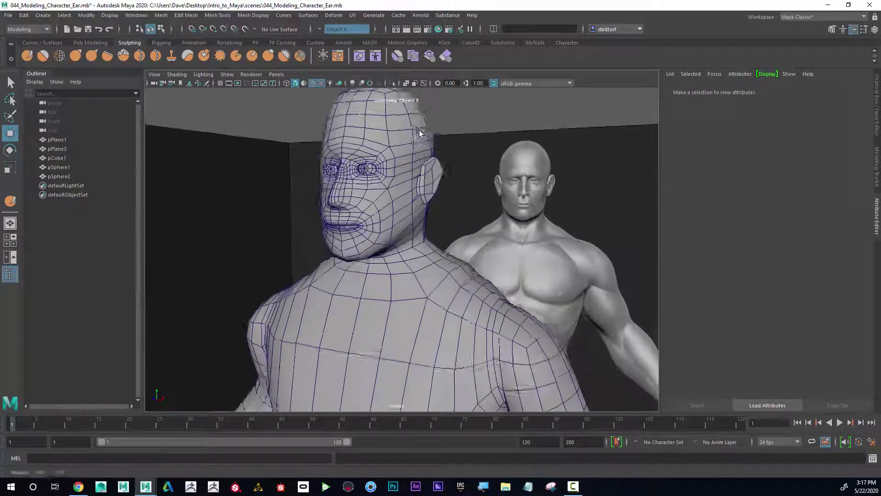
pyautogui.keyDown('alt'); pyautogui.moveTo(417, 132); pyautogui.dragTo(392, 198, button='right'); pyautogui.keyUp('alt')
pyautogui.keyDown('alt'); pyautogui.moveTo(393, 198); pyautogui.dragTo(403, 216); pyautogui.keyUp('alt')
# Turn on the wireframe overlay in the front view and put the body mesh into vertex editing.
pyautogui.press('space')
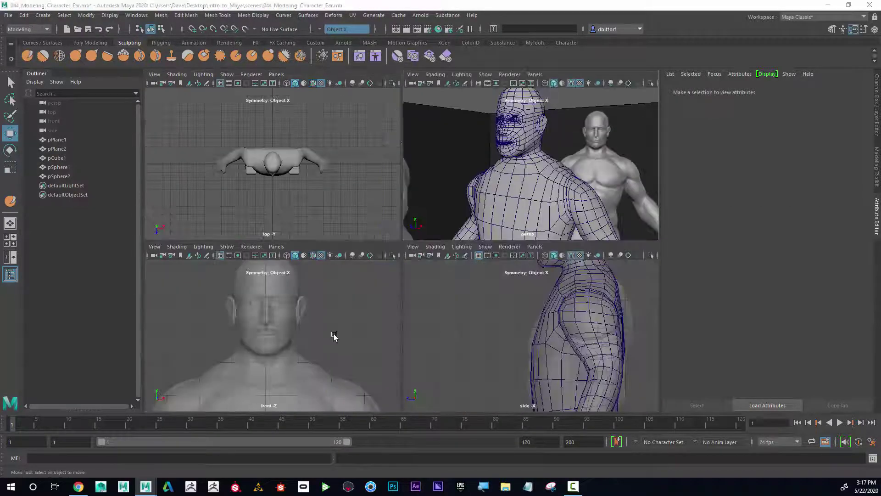
pyautogui.press('space')
pyautogui.scroll(3, 464, 291)
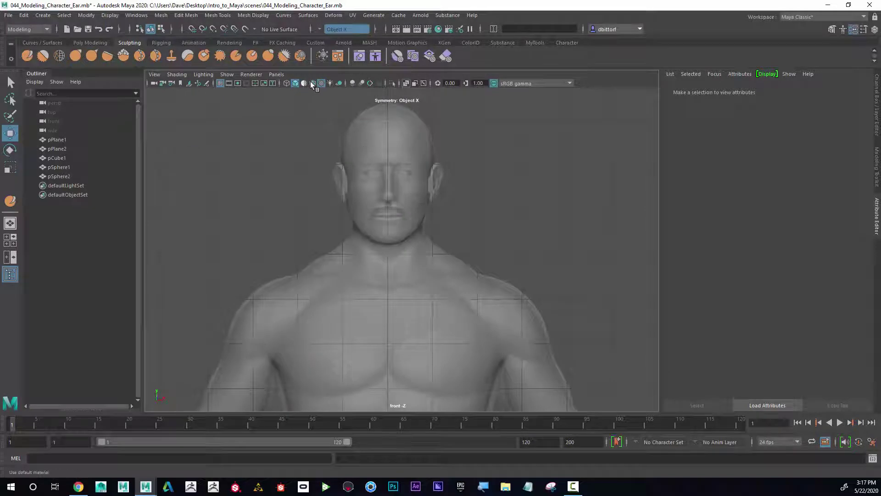
pyautogui.click(312, 83)
pyautogui.scroll(5, 527, 240)
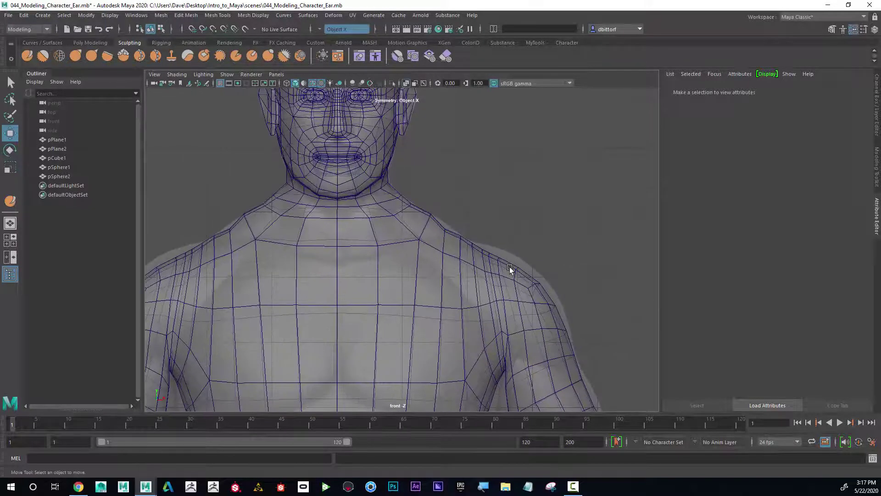
pyautogui.moveTo(501, 243); pyautogui.dragTo(468, 246, button='right')
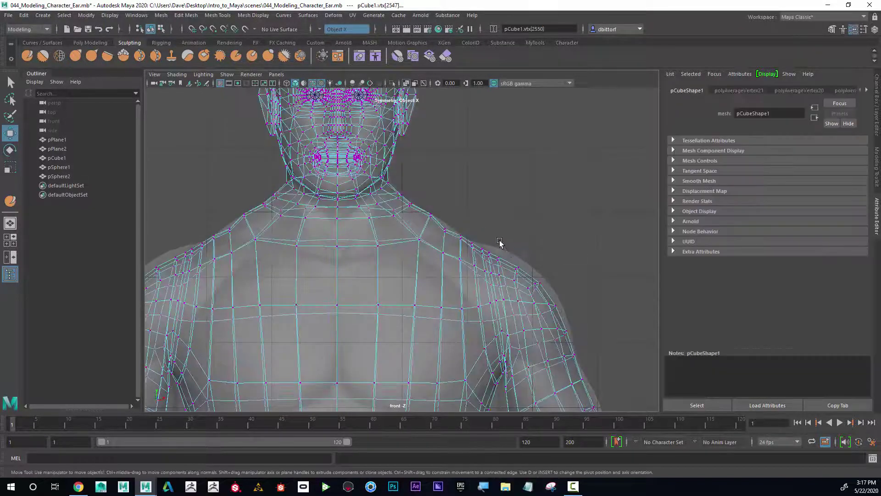
# Raise the vertices along the top of the shoulder and deltoid to the front reference outline.
pyautogui.moveTo(585, 318); pyautogui.dragTo(505, 258)
pyautogui.moveTo(555, 293); pyautogui.dragTo(561, 292)
pyautogui.moveTo(535, 248); pyautogui.dragTo(535, 244)
pyautogui.moveTo(478, 232); pyautogui.dragTo(508, 272)
pyautogui.moveTo(492, 223); pyautogui.dragTo(492, 215)
pyautogui.moveTo(554, 288)
pyautogui.mouseDown()
pyautogui.moveTo(503, 224)
pyautogui.moveTo(553, 274)
pyautogui.mouseUp()
pyautogui.moveTo(529, 238); pyautogui.dragTo(529, 234)
pyautogui.click(444, 227)
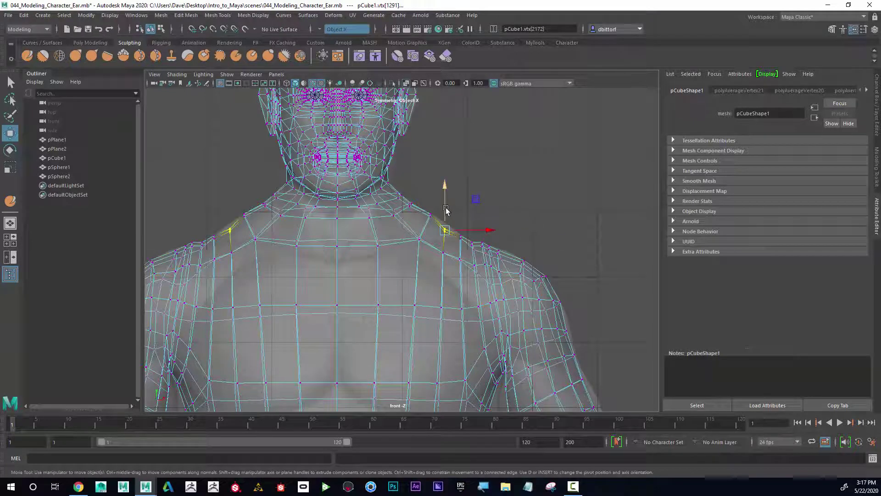
# Move the outer upper arm vertices outward and the inner upper arm vertices toward the torso to match the front reference.
pyautogui.keyDown('alt'); pyautogui.moveTo(503, 241); pyautogui.dragTo(478, 231, button='right'); pyautogui.keyUp('alt')
pyautogui.keyDown('alt'); pyautogui.moveTo(478, 230); pyautogui.dragTo(433, 143, button='middle'); pyautogui.keyUp('alt')
pyautogui.keyDown('alt'); pyautogui.moveTo(525, 216); pyautogui.dragTo(560, 242, button='right'); pyautogui.keyUp('alt')
pyautogui.keyDown('alt'); pyautogui.moveTo(553, 230); pyautogui.dragTo(470, 218, button='middle'); pyautogui.keyUp('alt')
pyautogui.scroll(1, 469, 217)
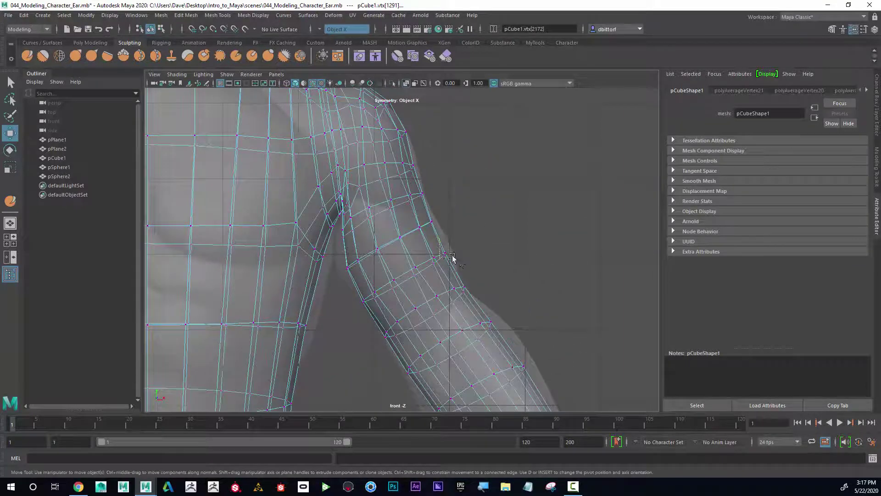
pyautogui.click(431, 221)
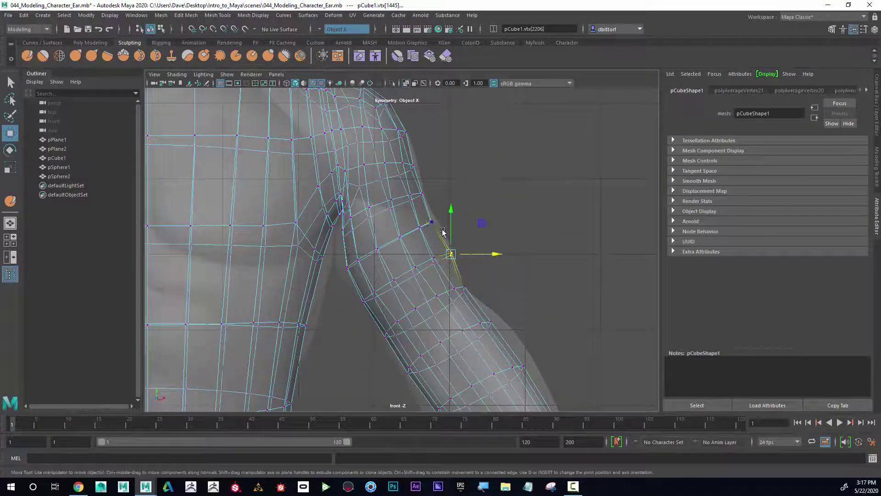
pyautogui.click(352, 264)
pyautogui.moveTo(387, 269); pyautogui.dragTo(377, 270)
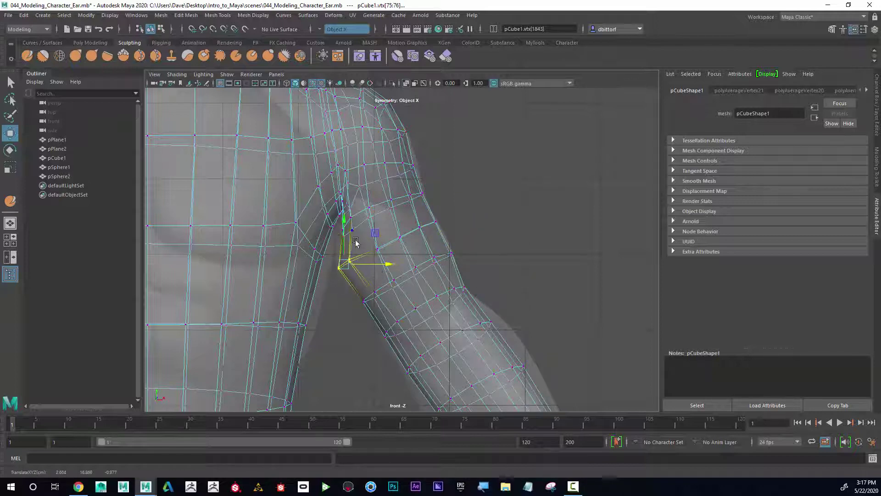
pyautogui.click(344, 231)
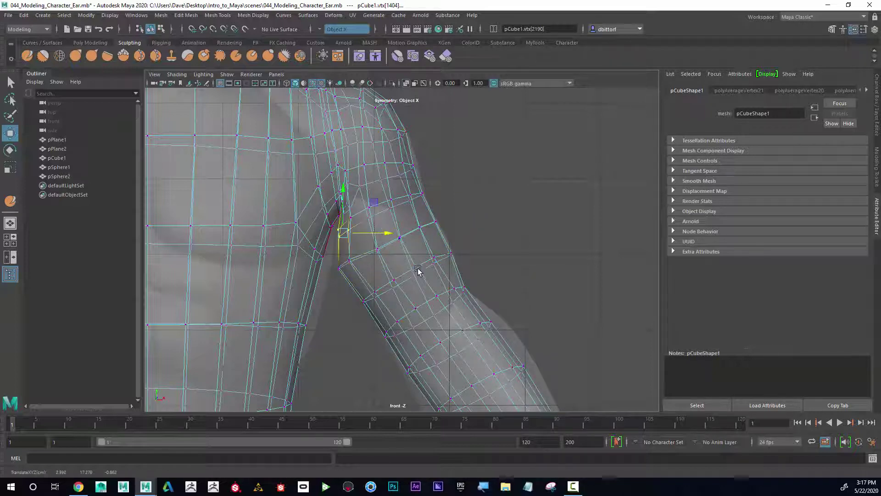
# Enlarge the soft selection radius and pull the vertices on the outer side of the upper forearm out to the reference outline.
pyautogui.keyDown('alt'); pyautogui.moveTo(418, 269); pyautogui.dragTo(371, 199, button='middle'); pyautogui.keyUp('alt')
pyautogui.keyDown('alt'); pyautogui.moveTo(484, 283); pyautogui.dragTo(426, 248, button='right'); pyautogui.keyUp('alt')
pyautogui.keyDown('alt'); pyautogui.moveTo(427, 248); pyautogui.dragTo(354, 188, button='middle'); pyautogui.keyUp('alt')
pyautogui.keyDown('alt'); pyautogui.moveTo(353, 189); pyautogui.dragTo(511, 244, button='right'); pyautogui.keyUp('alt')
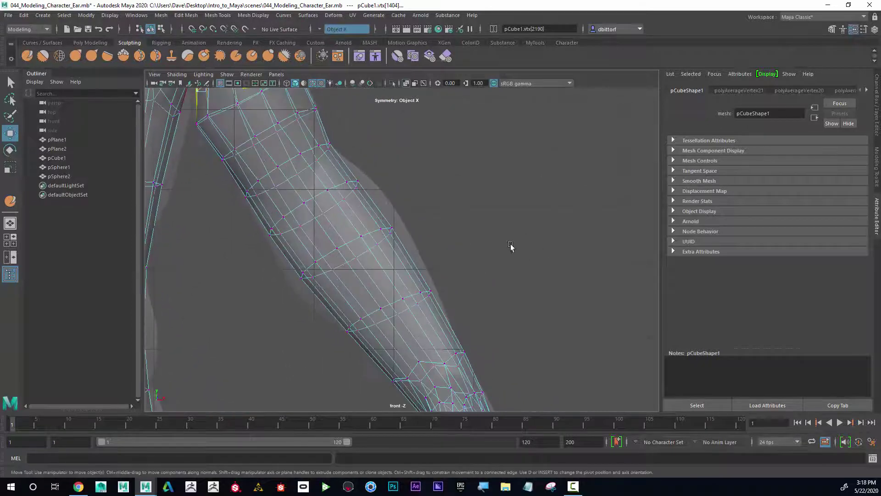
pyautogui.moveTo(371, 217); pyautogui.dragTo(445, 268)
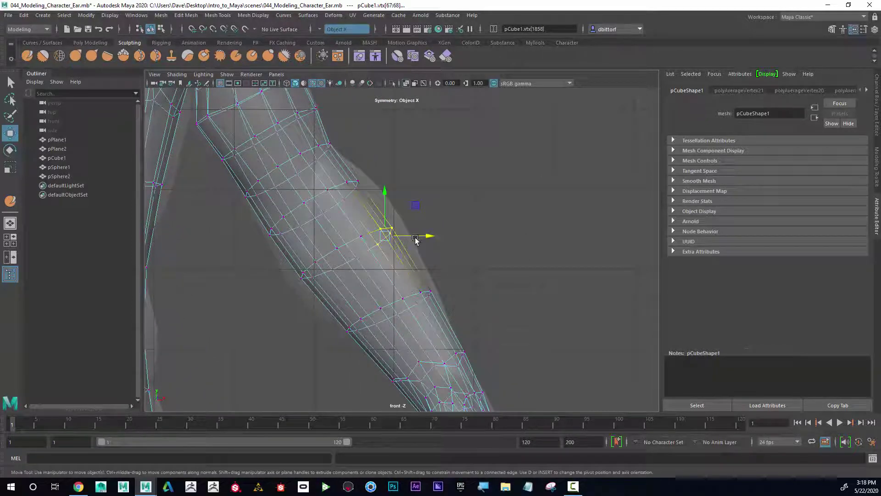
pyautogui.press('b')
pyautogui.moveTo(471, 220); pyautogui.dragTo(524, 217)
pyautogui.moveTo(423, 236); pyautogui.dragTo(433, 236)
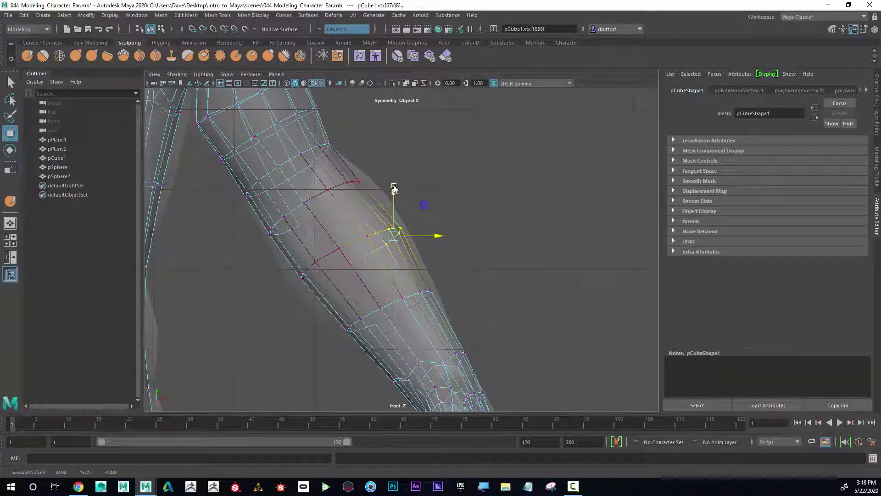
pyautogui.moveTo(394, 186); pyautogui.dragTo(394, 183)
pyautogui.moveTo(341, 164); pyautogui.dragTo(403, 188)
# Pull the inner forearm vertices toward the body to follow the front reference outline.
pyautogui.moveTo(279, 257); pyautogui.dragTo(356, 303)
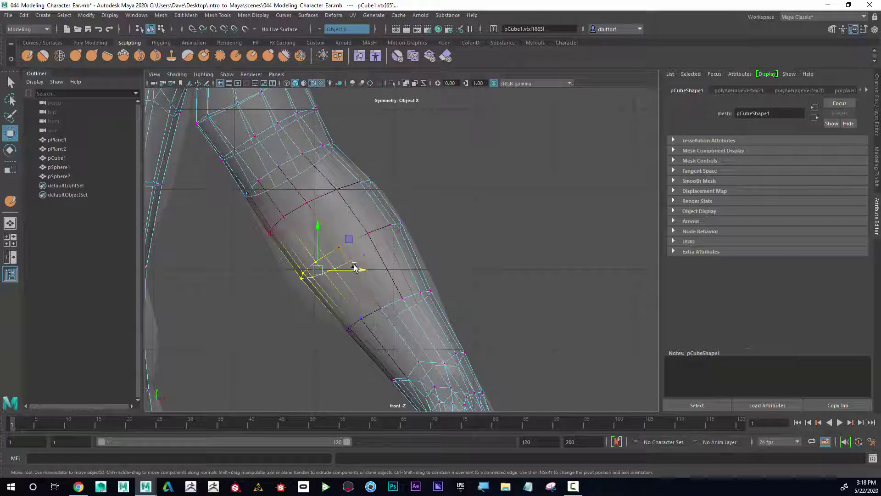
pyautogui.moveTo(315, 271); pyautogui.dragTo(306, 278)
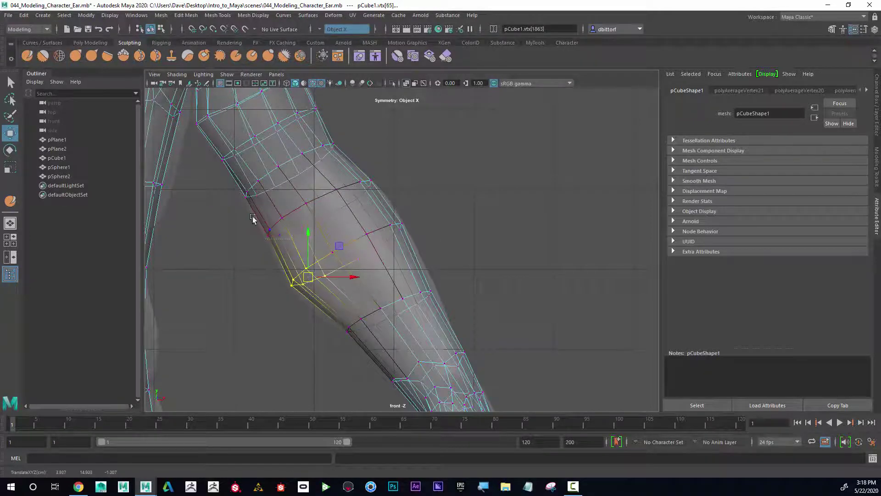
pyautogui.click(269, 230)
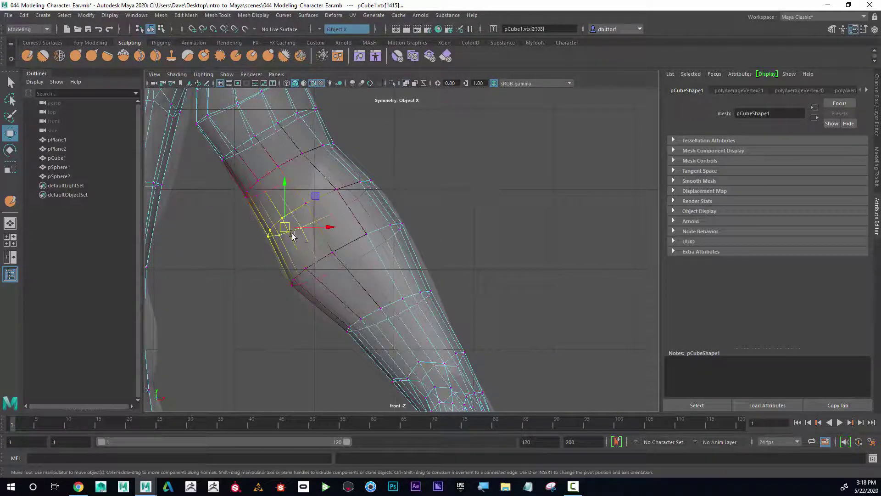
pyautogui.click(362, 333)
pyautogui.moveTo(364, 331); pyautogui.dragTo(365, 332)
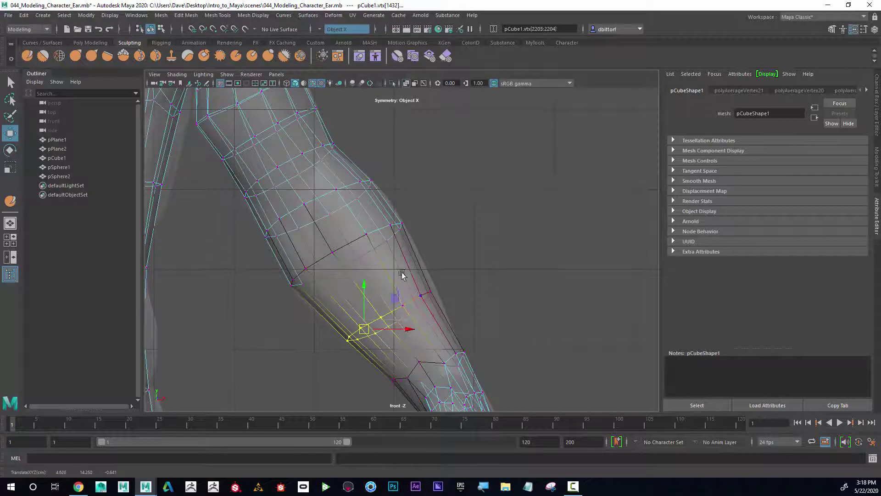
# Refine the outer forearm vertices above the wrist and at the widest part of the forearm to match the reference.
pyautogui.click(422, 296)
pyautogui.moveTo(426, 299); pyautogui.dragTo(430, 295)
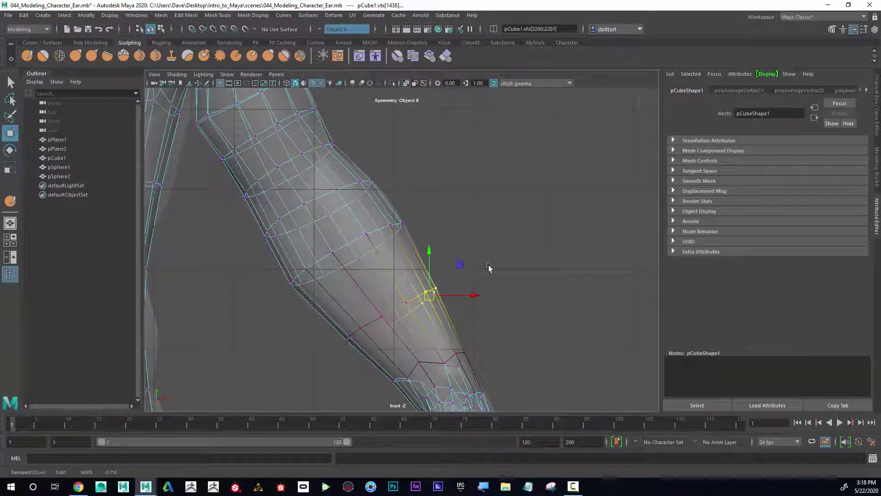
pyautogui.moveTo(353, 209); pyautogui.dragTo(387, 231)
# Move the side vertices of the rib cage and waist outward to the front reference outline.
pyautogui.scroll(-4, 496, 229)
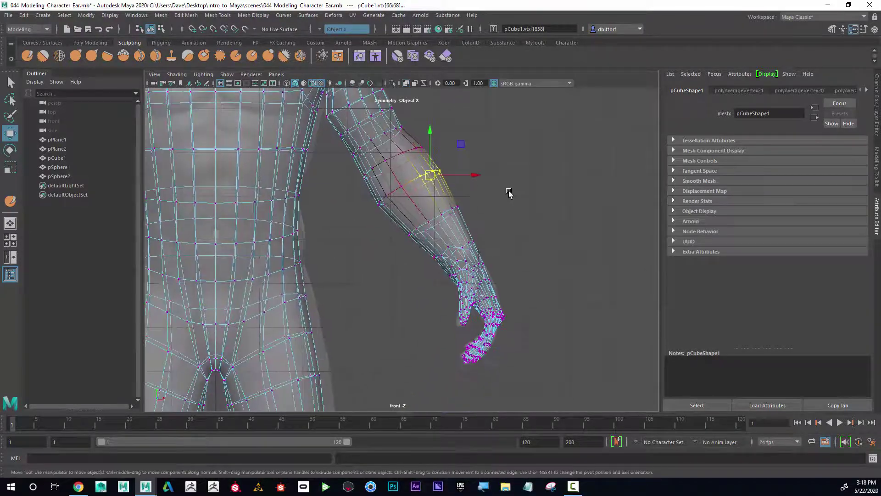
pyautogui.scroll(-5, 285, 236)
pyautogui.scroll(2, 319, 244)
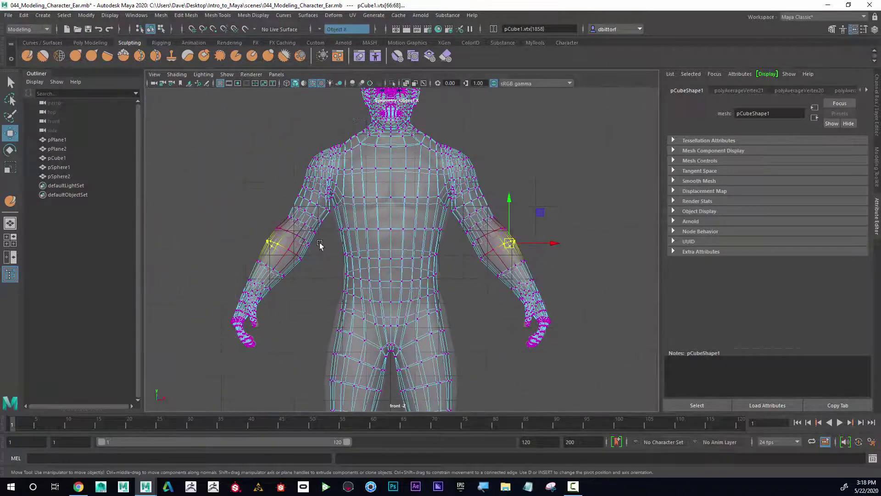
pyautogui.scroll(5, 377, 252)
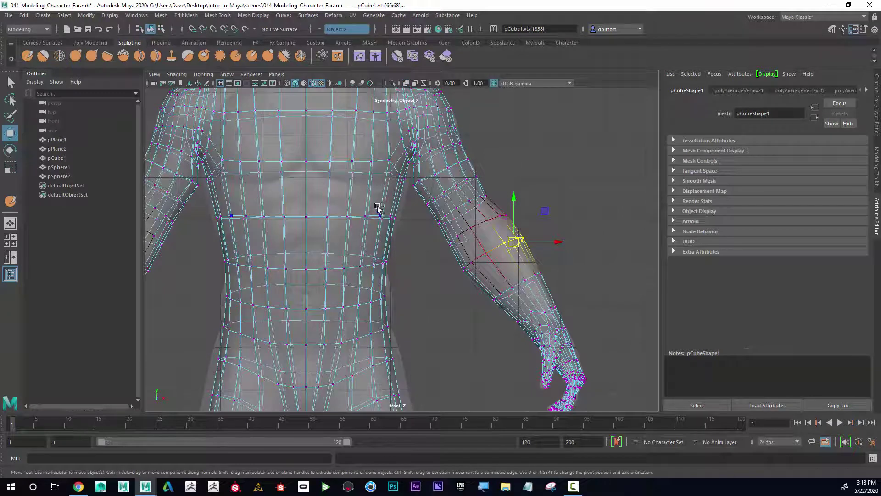
pyautogui.moveTo(408, 236); pyautogui.dragTo(426, 218)
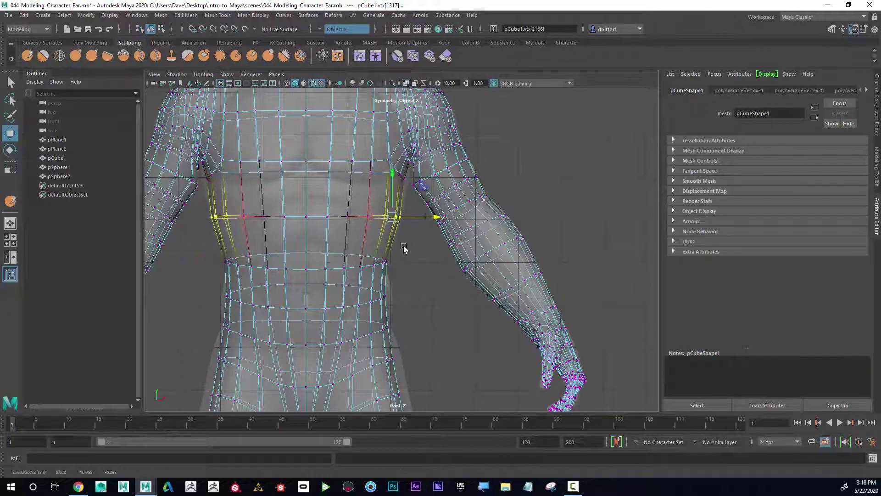
pyautogui.moveTo(366, 286); pyautogui.dragTo(428, 297)
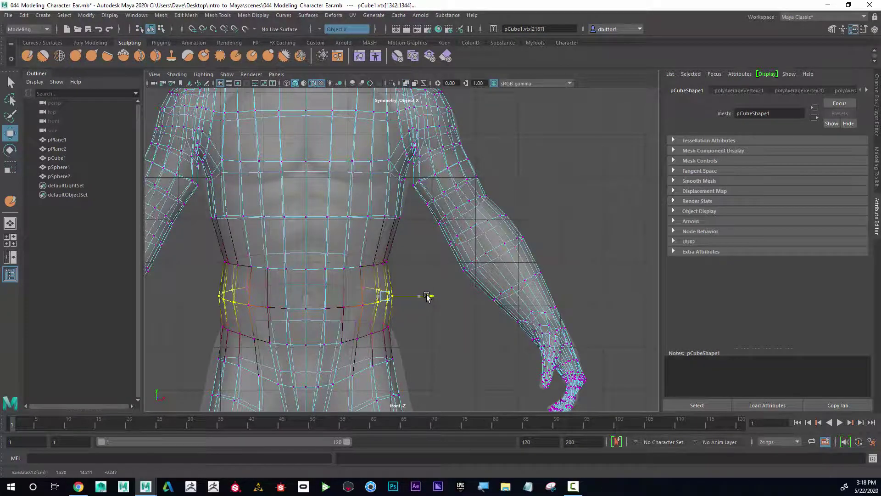
# Pull the outer hip and thigh vertices, including those just above the knee, outward to match the front reference.
pyautogui.keyDown('alt'); pyautogui.moveTo(429, 285); pyautogui.dragTo(434, 181, button='middle'); pyautogui.keyUp('alt')
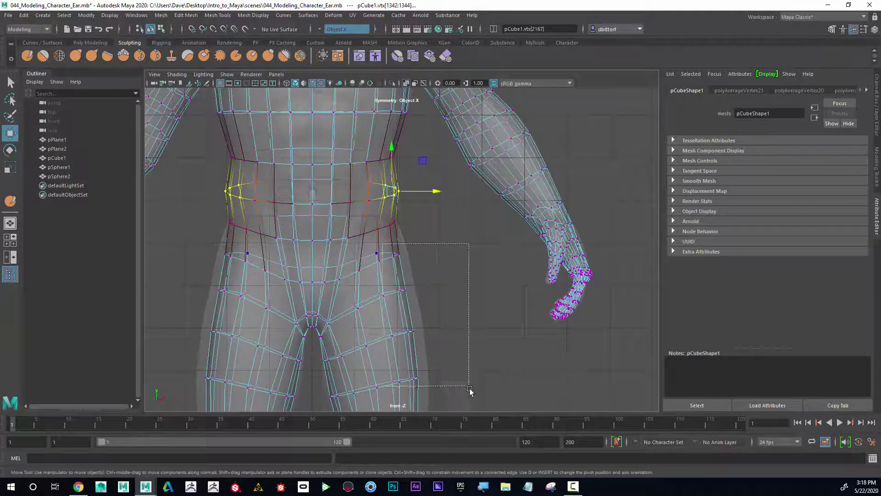
pyautogui.moveTo(469, 390); pyautogui.dragTo(469, 388)
pyautogui.moveTo(449, 317); pyautogui.dragTo(458, 317)
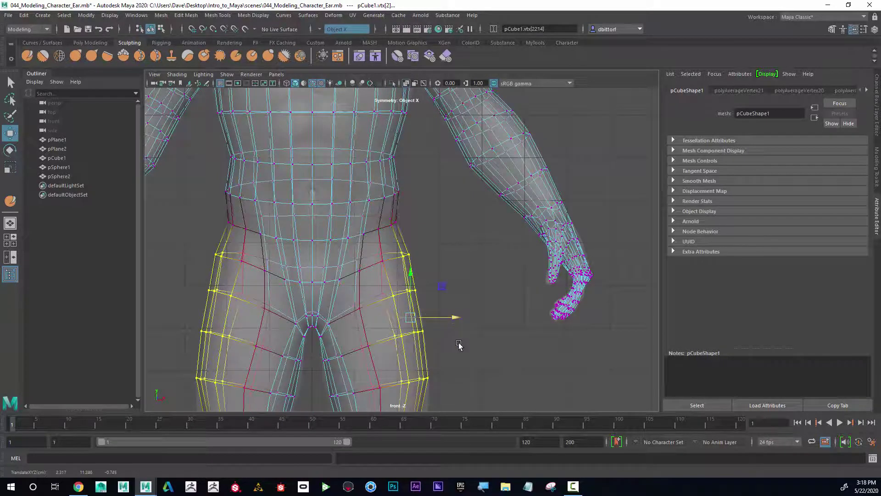
pyautogui.keyDown('alt'); pyautogui.moveTo(458, 345); pyautogui.dragTo(454, 243, button='middle'); pyautogui.keyUp('alt')
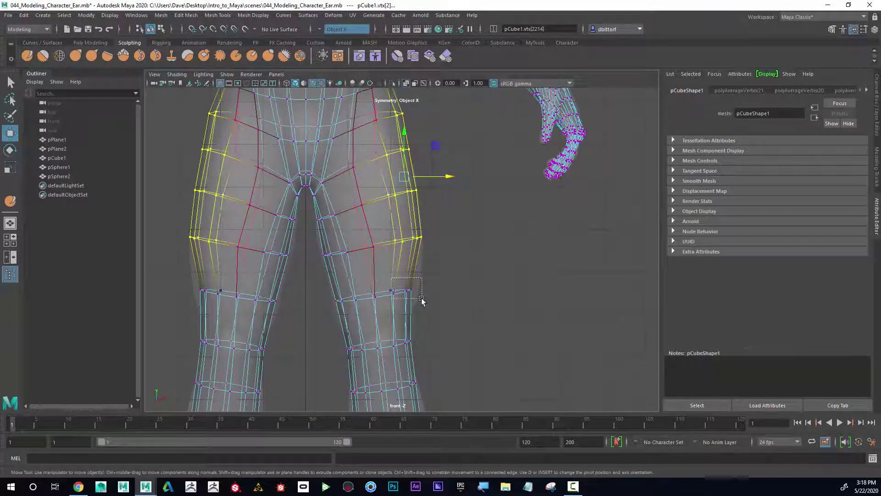
pyautogui.moveTo(422, 299); pyautogui.dragTo(447, 296)
# Move the inner thigh vertices and those above the inner knee toward the body's centre line to match the reference.
pyautogui.moveTo(329, 291); pyautogui.dragTo(366, 301)
pyautogui.moveTo(310, 210); pyautogui.dragTo(344, 265)
pyautogui.moveTo(363, 236); pyautogui.dragTo(358, 238)
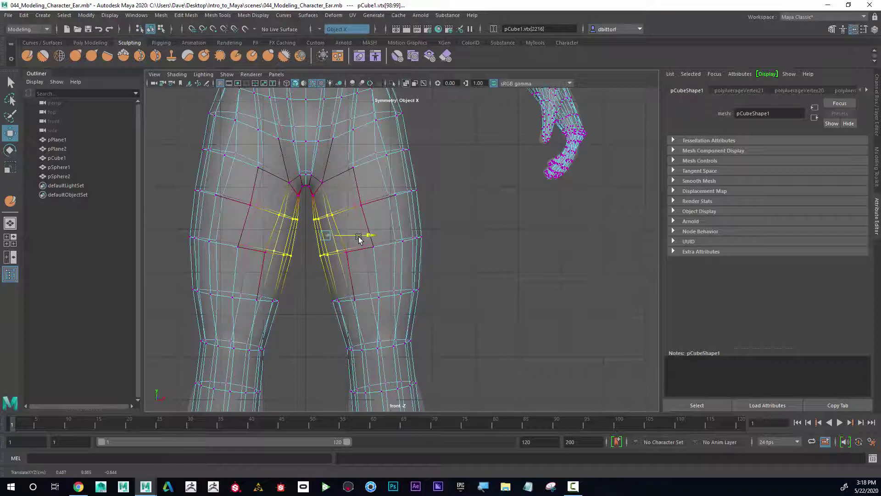
# Pull the outer calf vertices outward and scale the lower calf and ankle vertex rings horizontally to fit the front reference.
pyautogui.keyDown('alt'); pyautogui.moveTo(374, 248); pyautogui.dragTo(357, 123, button='middle'); pyautogui.keyUp('alt')
pyautogui.moveTo(379, 333)
pyautogui.mouseDown()
pyautogui.moveTo(380, 311)
pyautogui.moveTo(426, 328)
pyautogui.moveTo(442, 310)
pyautogui.mouseUp()
pyautogui.keyDown('alt'); pyautogui.moveTo(456, 360); pyautogui.dragTo(442, 338, button='right'); pyautogui.keyUp('alt')
pyautogui.keyDown('alt'); pyautogui.moveTo(442, 338); pyautogui.dragTo(332, 277, button='middle'); pyautogui.keyUp('alt')
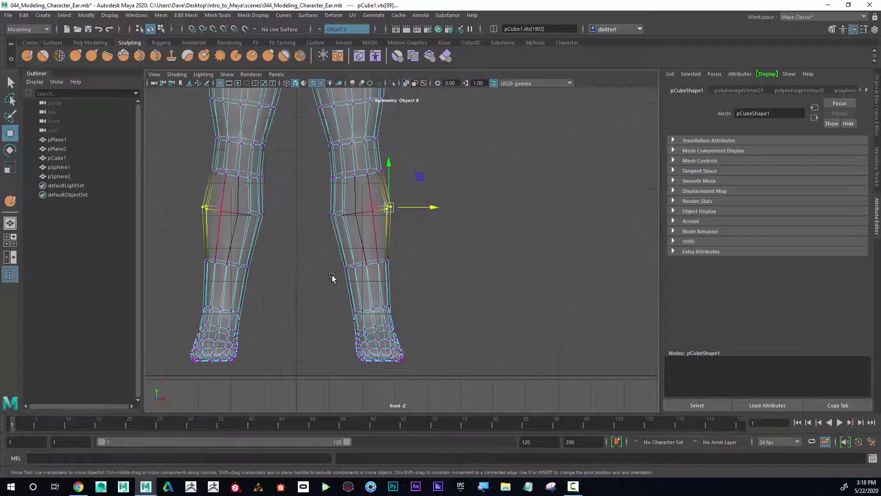
pyautogui.moveTo(420, 287); pyautogui.dragTo(402, 266)
pyautogui.press('r')
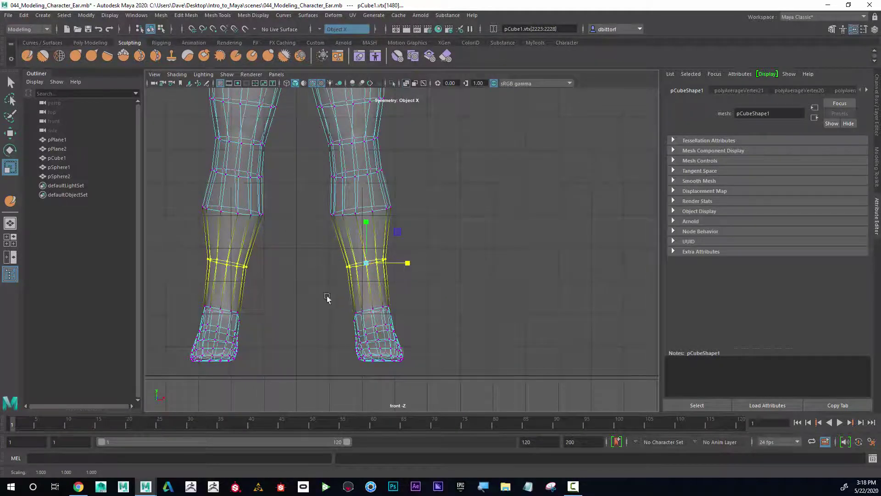
pyautogui.moveTo(326, 299); pyautogui.dragTo(409, 311)
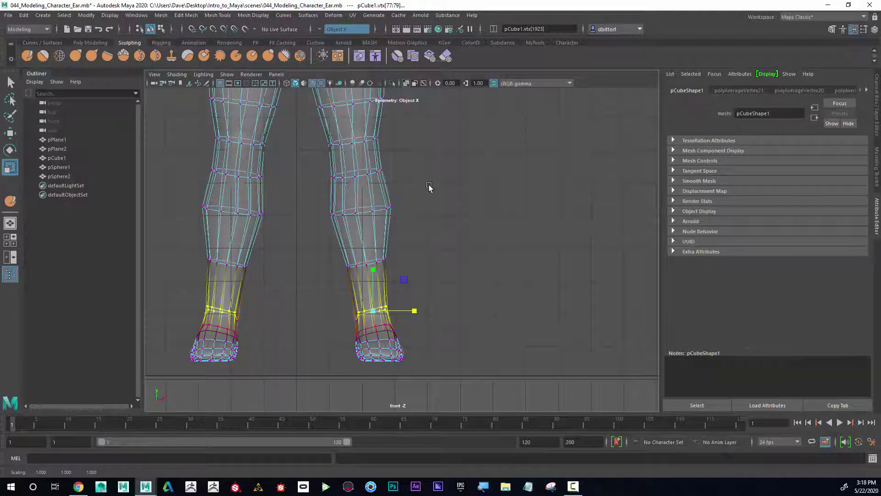
# In the side view, pull the front vertices of the lower and upper chest forward to the reference outline.
pyautogui.scroll(-5, 448, 252)
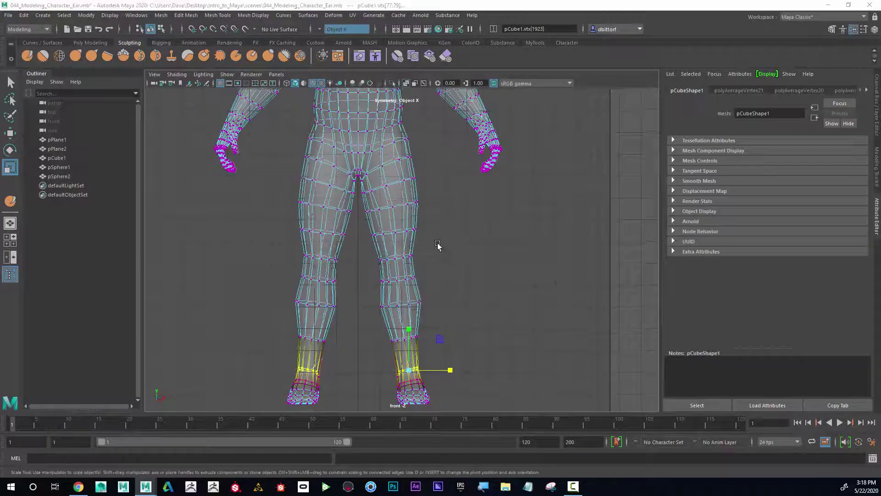
pyautogui.press('space')
pyautogui.press('space')
pyautogui.scroll(-2, 370, 246)
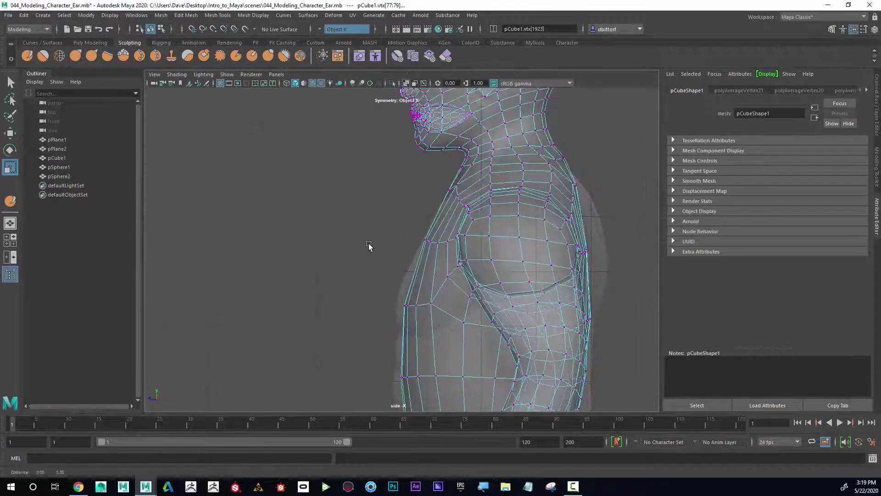
pyautogui.moveTo(439, 340); pyautogui.dragTo(380, 316)
pyautogui.press('w')
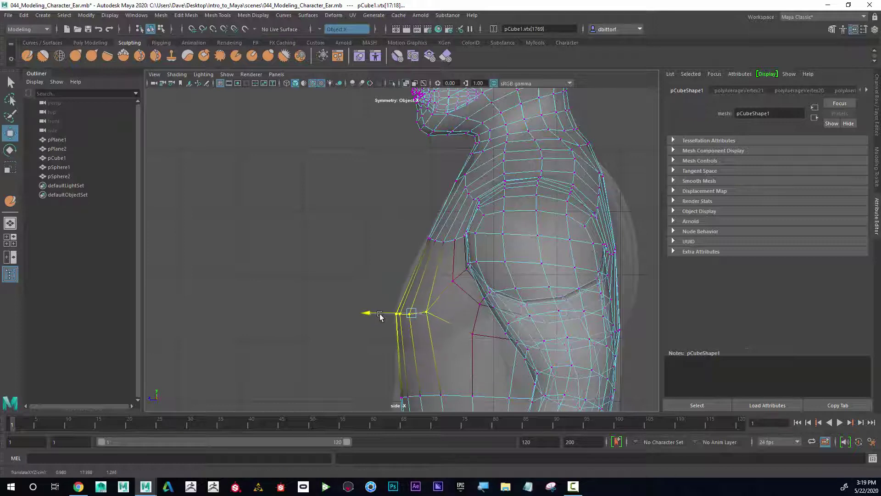
pyautogui.moveTo(408, 226)
pyautogui.mouseDown()
pyautogui.moveTo(439, 255)
pyautogui.moveTo(413, 238)
pyautogui.mouseUp()
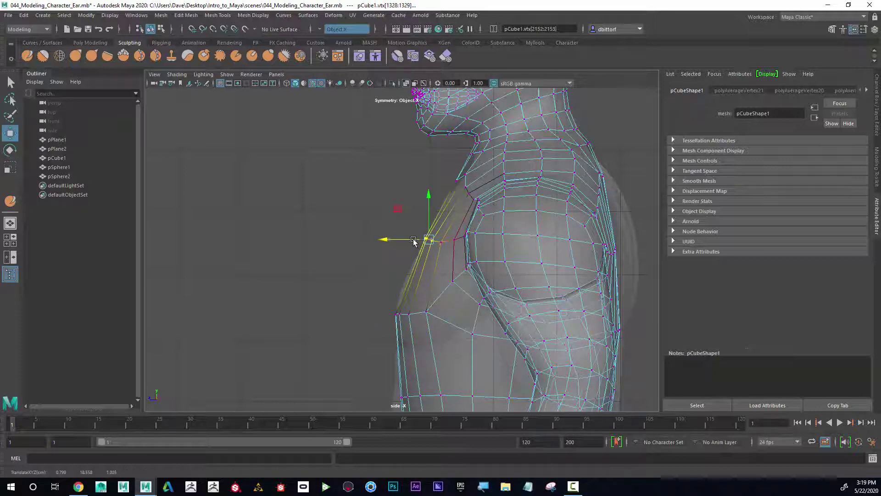
# Pull the front waist and lower belly vertices forward to match the side reference.
pyautogui.keyDown('alt'); pyautogui.moveTo(413, 280); pyautogui.dragTo(416, 137, button='middle'); pyautogui.keyUp('alt')
pyautogui.moveTo(380, 254); pyautogui.dragTo(448, 288)
pyautogui.moveTo(391, 267); pyautogui.dragTo(384, 267)
pyautogui.keyDown('alt'); pyautogui.moveTo(385, 270); pyautogui.dragTo(385, 150, button='middle'); pyautogui.keyUp('alt')
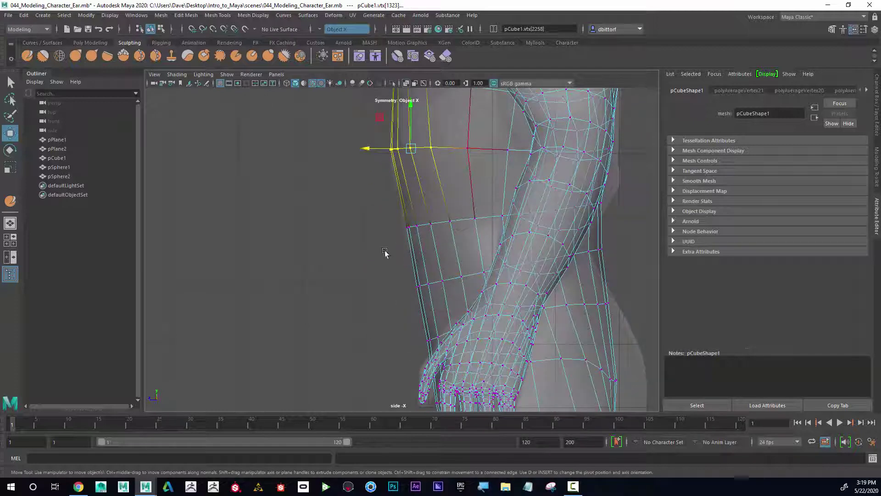
pyautogui.moveTo(426, 315); pyautogui.dragTo(401, 279)
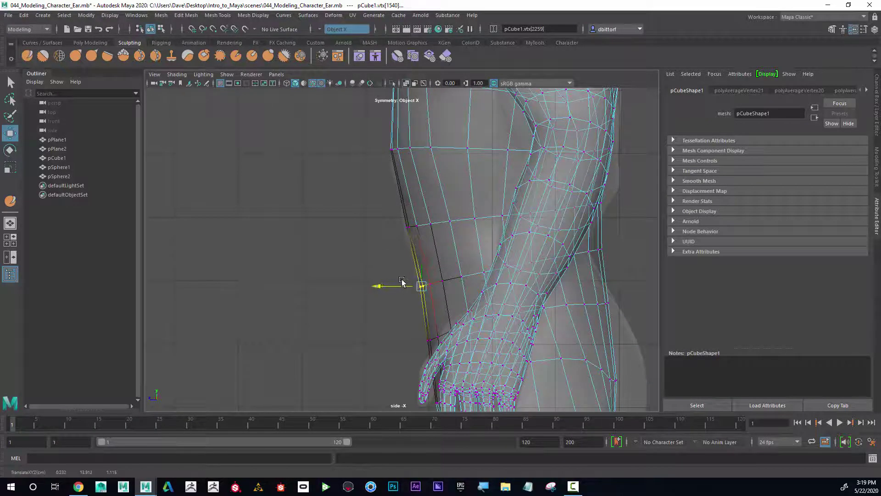
# Pull the buttock vertices backward to the side reference outline and ease the uppermost ones back in.
pyautogui.keyDown('alt'); pyautogui.moveTo(424, 297); pyautogui.dragTo(395, 245, button='middle'); pyautogui.keyUp('alt')
pyautogui.keyDown('alt'); pyautogui.moveTo(594, 272); pyautogui.dragTo(558, 261, button='right'); pyautogui.keyUp('alt')
pyautogui.keyDown('alt'); pyautogui.moveTo(558, 262); pyautogui.dragTo(470, 207, button='middle'); pyautogui.keyUp('alt')
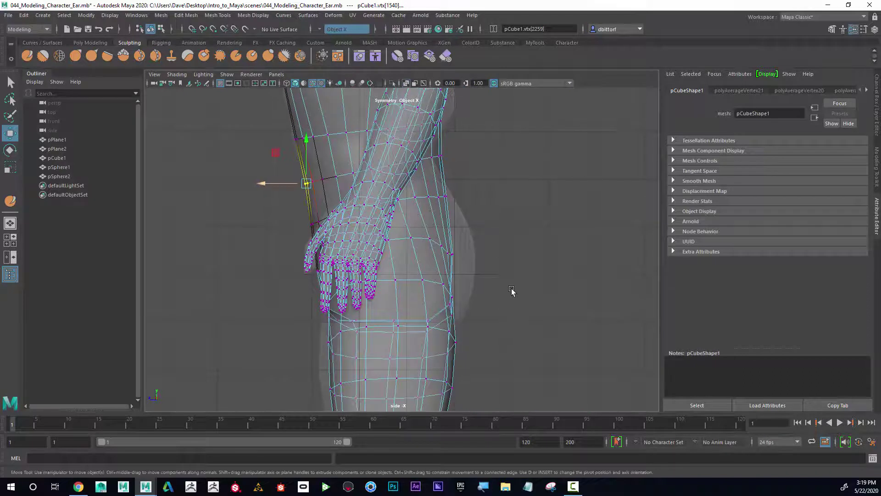
pyautogui.moveTo(445, 203); pyautogui.dragTo(443, 204)
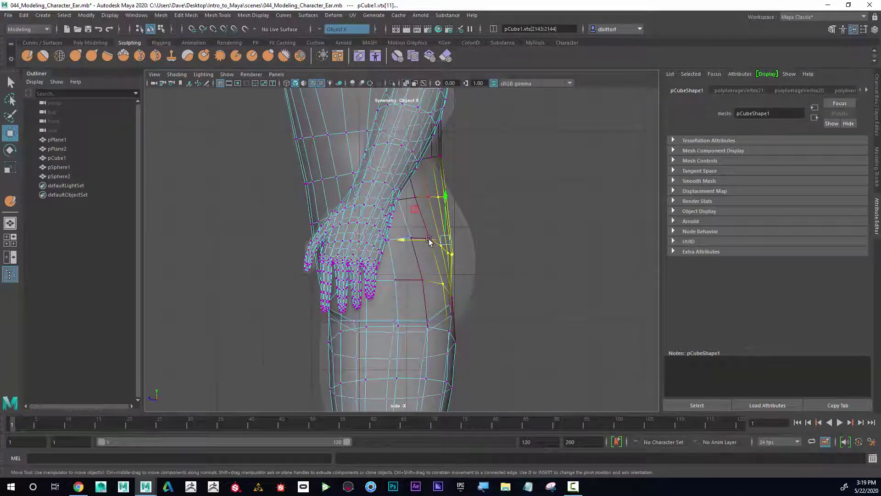
pyautogui.moveTo(429, 240); pyautogui.dragTo(464, 240)
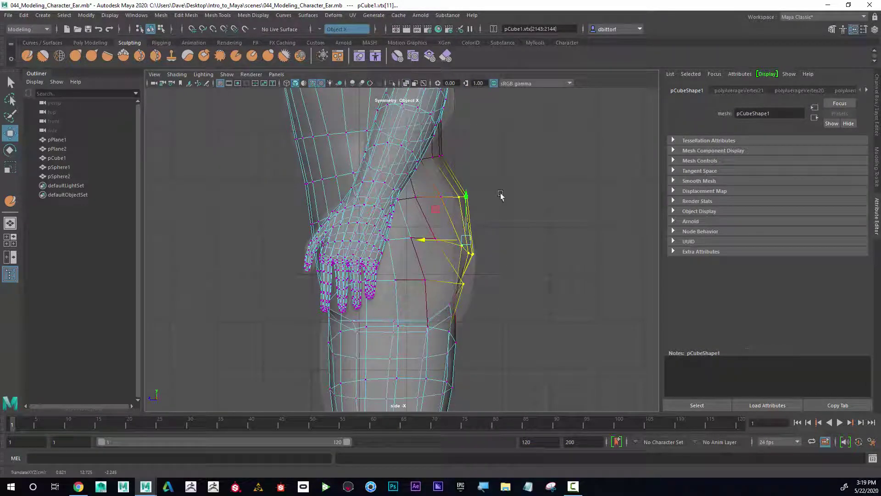
pyautogui.moveTo(501, 194); pyautogui.dragTo(431, 197)
pyautogui.moveTo(485, 327); pyautogui.dragTo(436, 271)
pyautogui.moveTo(439, 300); pyautogui.dragTo(449, 300)
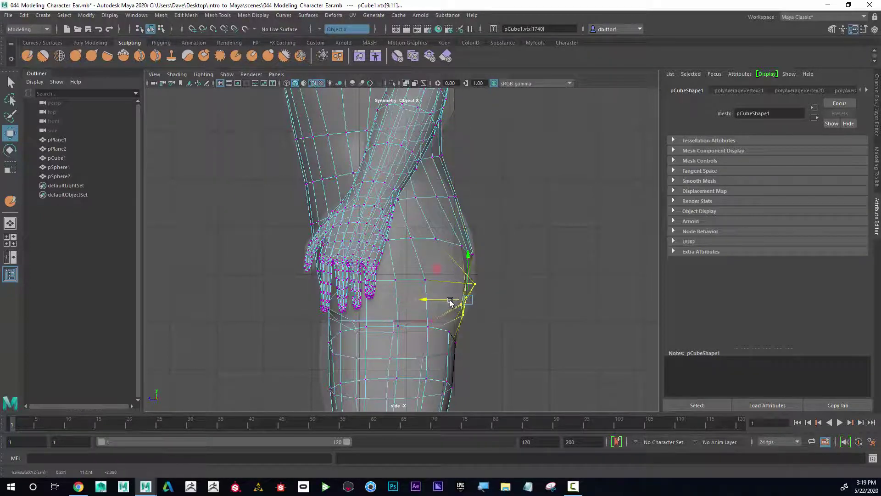
pyautogui.hotkey('ctrl', 'z')
pyautogui.hotkey('ctrl', 'z')
# Reshape the lower buttock and the back of the upper thigh by moving their vertices to the side reference outline.
pyautogui.click(461, 283)
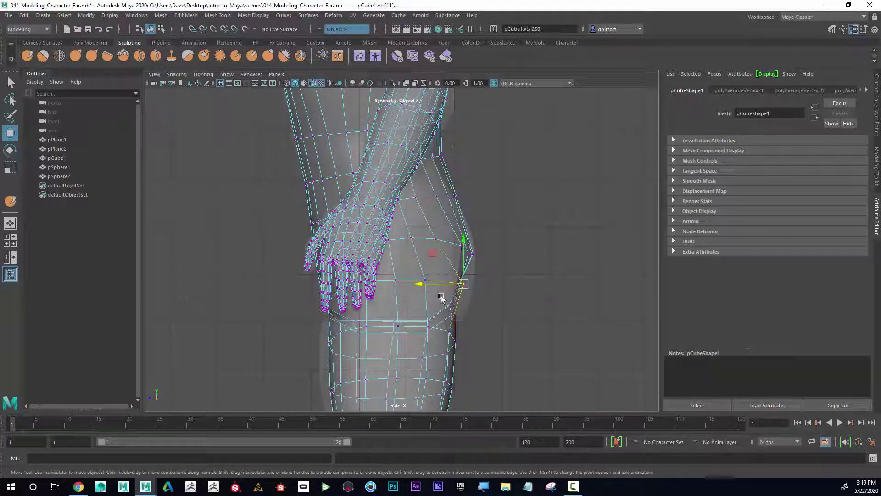
pyautogui.moveTo(436, 284); pyautogui.dragTo(422, 284)
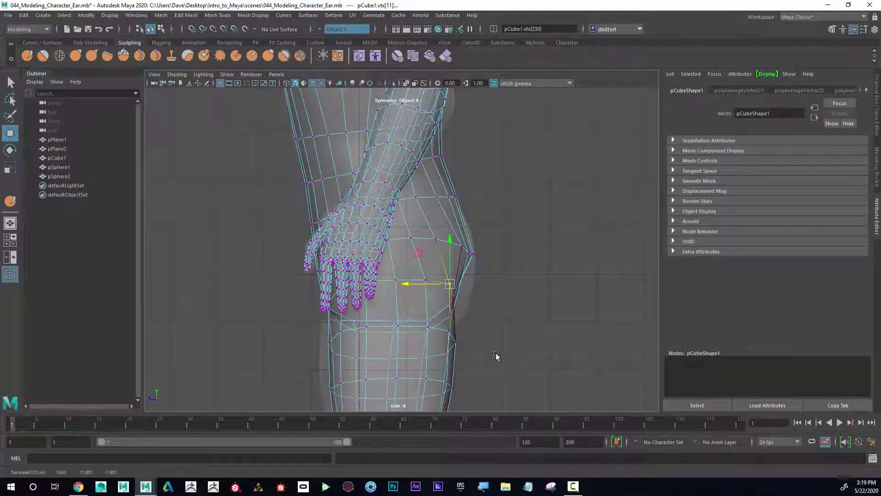
pyautogui.moveTo(494, 353); pyautogui.dragTo(439, 235)
pyautogui.moveTo(440, 301); pyautogui.dragTo(452, 303)
pyautogui.click(492, 255)
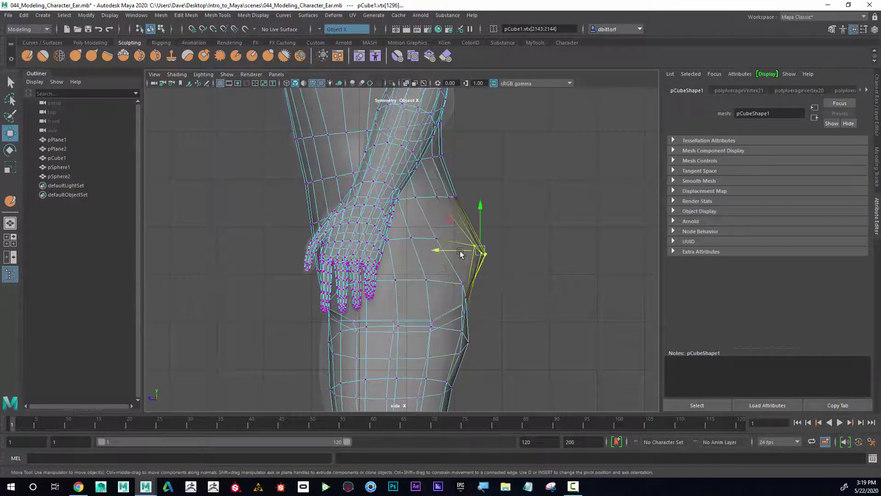
pyautogui.moveTo(460, 250); pyautogui.dragTo(452, 247)
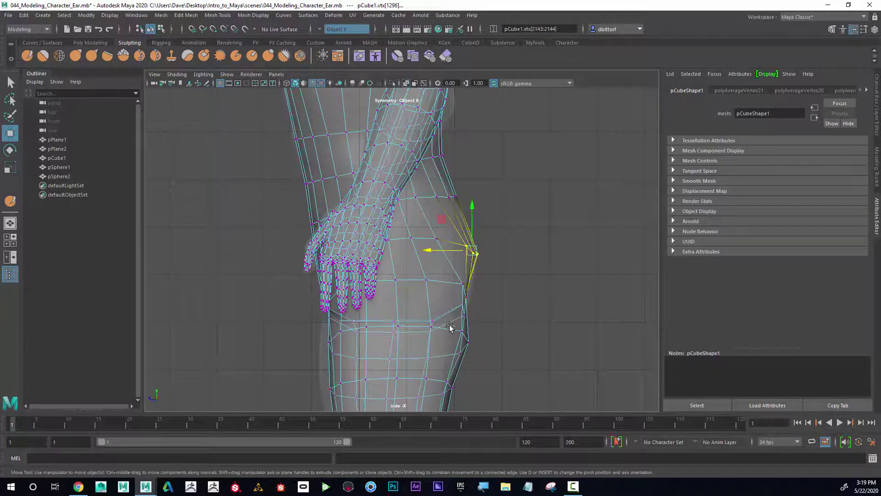
pyautogui.click(467, 342)
pyautogui.moveTo(454, 338); pyautogui.dragTo(440, 338)
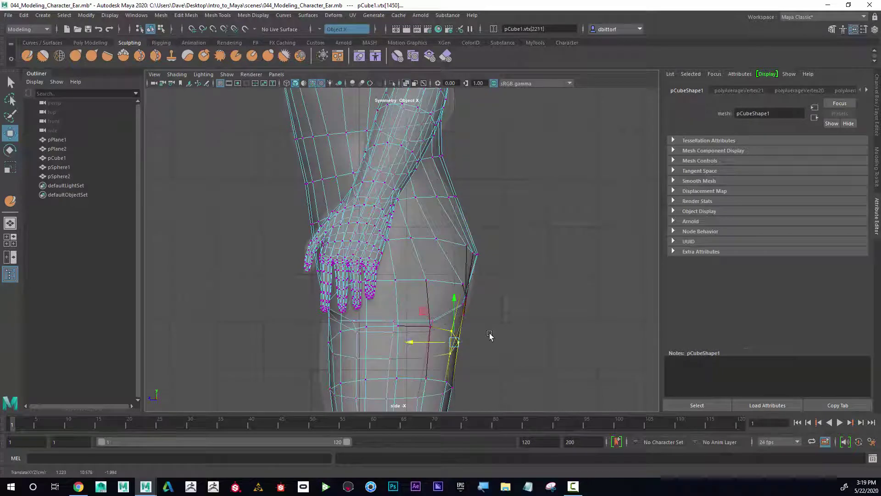
# Pull the front thigh vertices, down to those just above the knee, forward to match the side reference.
pyautogui.keyDown('alt'); pyautogui.moveTo(489, 336); pyautogui.dragTo(508, 248, button='middle'); pyautogui.keyUp('alt')
pyautogui.moveTo(365, 339); pyautogui.dragTo(375, 347)
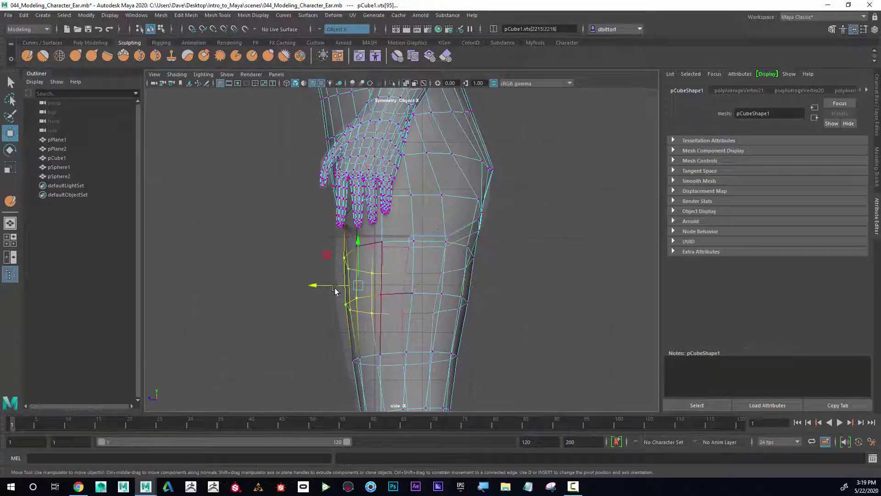
pyautogui.moveTo(331, 285); pyautogui.dragTo(322, 285)
pyautogui.keyDown('alt'); pyautogui.moveTo(352, 304); pyautogui.dragTo(343, 261, button='middle'); pyautogui.keyUp('alt')
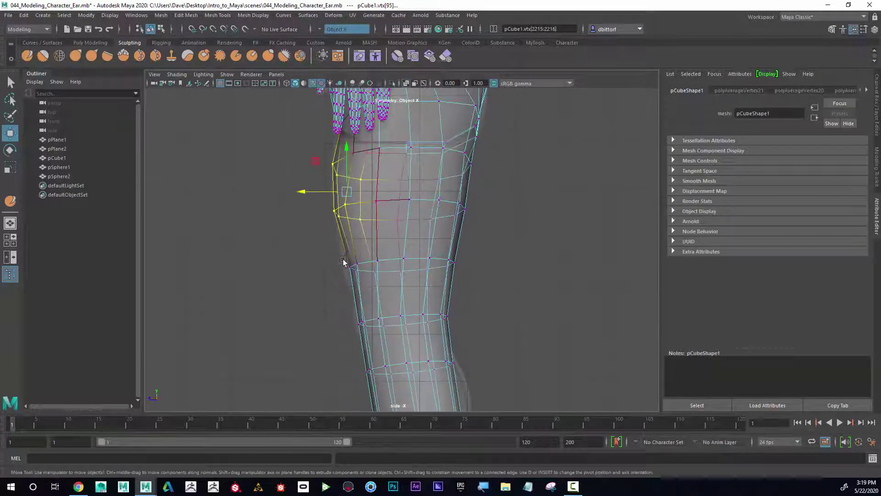
pyautogui.moveTo(374, 288); pyautogui.dragTo(383, 289)
pyautogui.moveTo(347, 267); pyautogui.dragTo(340, 267)
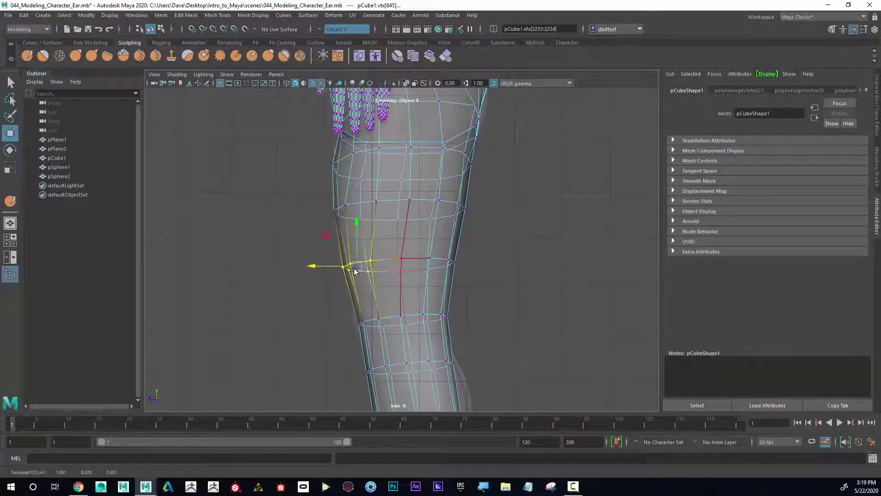
# Pull the rear vertices of the upper calf backward to follow the calf bulge in the side reference.
pyautogui.keyDown('alt'); pyautogui.moveTo(463, 292); pyautogui.dragTo(455, 188, button='middle'); pyautogui.keyUp('alt')
pyautogui.moveTo(453, 290); pyautogui.dragTo(478, 331)
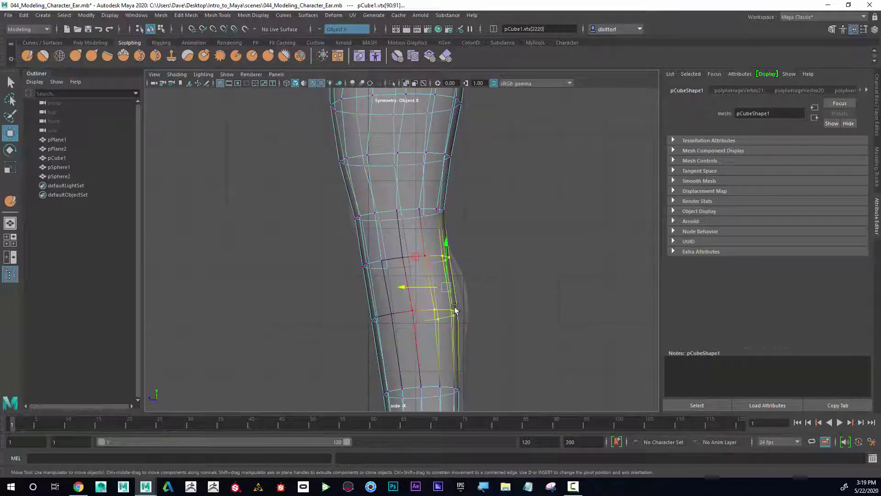
pyautogui.moveTo(433, 287); pyautogui.dragTo(436, 288)
pyautogui.moveTo(491, 325); pyautogui.dragTo(436, 312)
pyautogui.moveTo(442, 250)
pyautogui.mouseDown()
pyautogui.moveTo(456, 263)
pyautogui.moveTo(436, 258)
pyautogui.mouseUp()
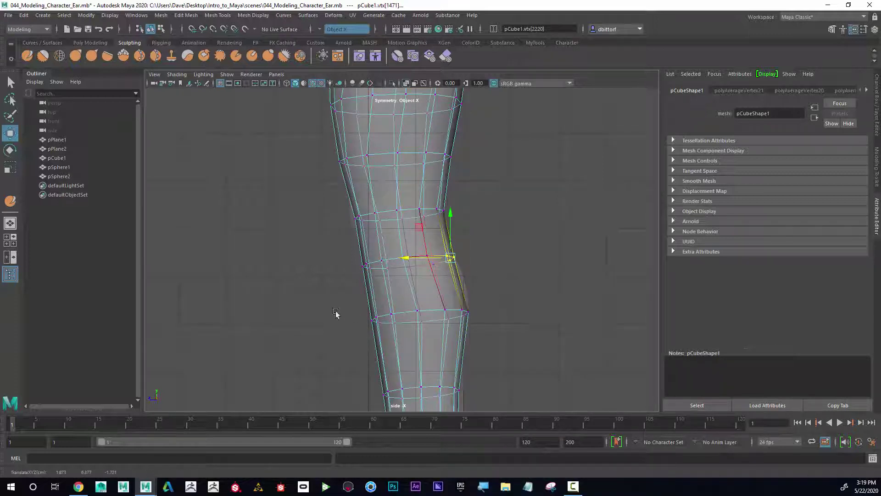
# Move the front shin vertices and the whole vertex ring below the knee backward to align with the reference.
pyautogui.moveTo(335, 309); pyautogui.dragTo(401, 333)
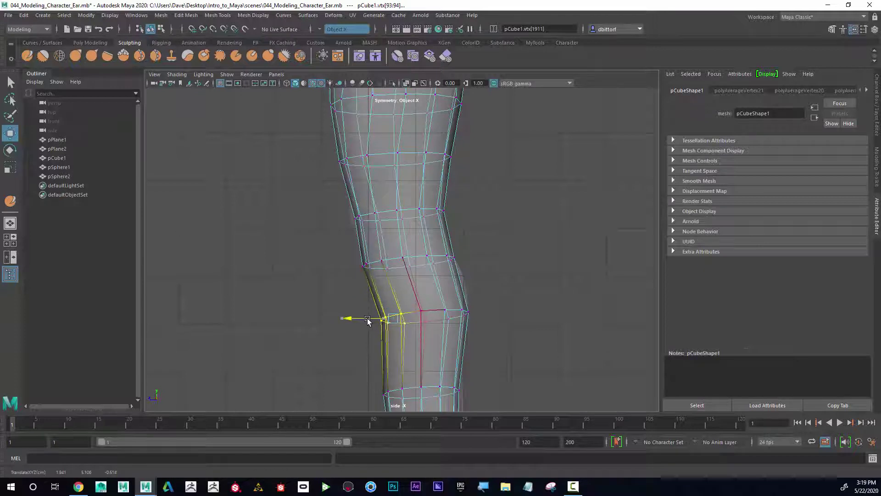
pyautogui.keyDown('alt'); pyautogui.moveTo(462, 317); pyautogui.dragTo(455, 284, button='middle'); pyautogui.keyUp('alt')
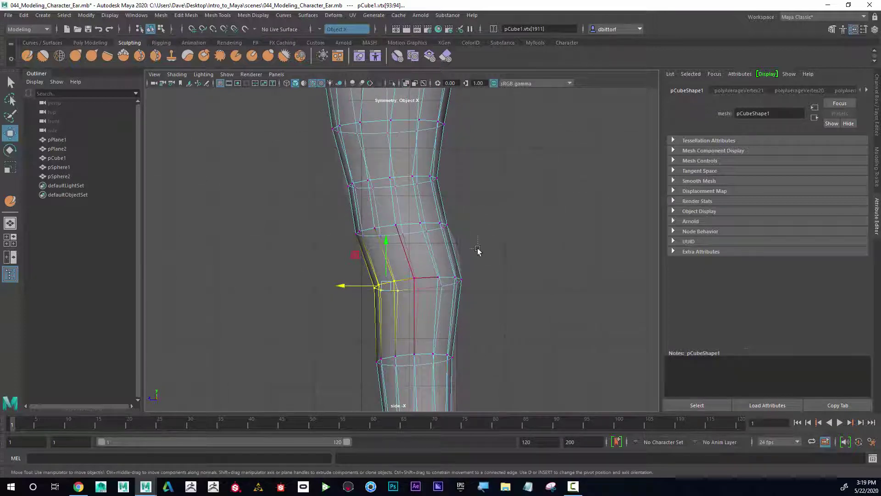
pyautogui.moveTo(362, 232); pyautogui.dragTo(372, 228)
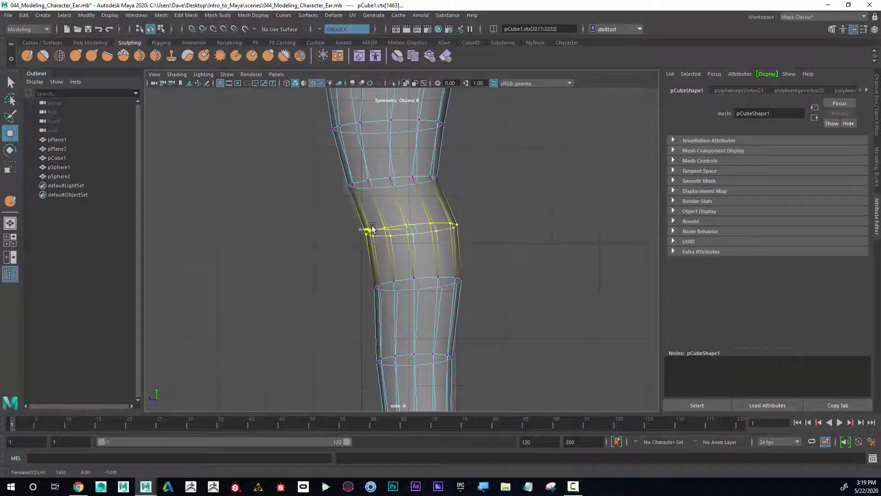
# Narrow the lower calf vertex ring and shift it and the ankle ring backward to fit the side reference.
pyautogui.keyDown('alt'); pyautogui.moveTo(398, 272); pyautogui.dragTo(380, 193, button='middle'); pyautogui.keyUp('alt')
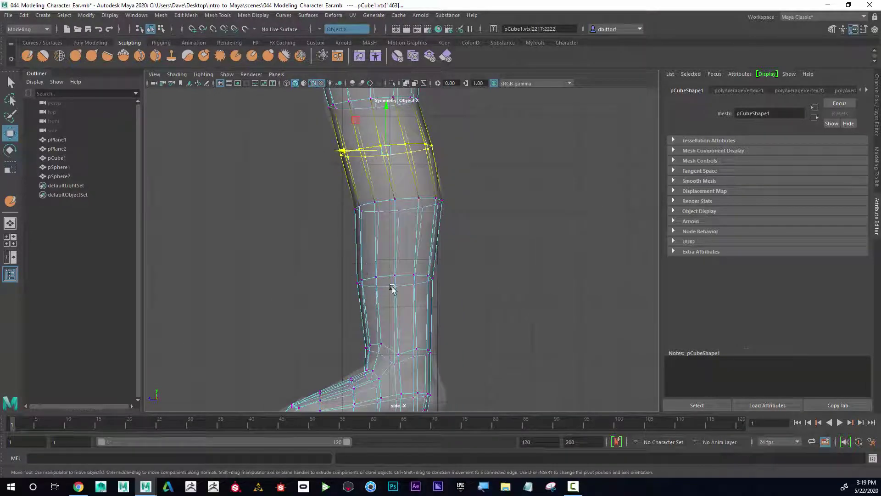
pyautogui.moveTo(340, 263); pyautogui.dragTo(478, 295)
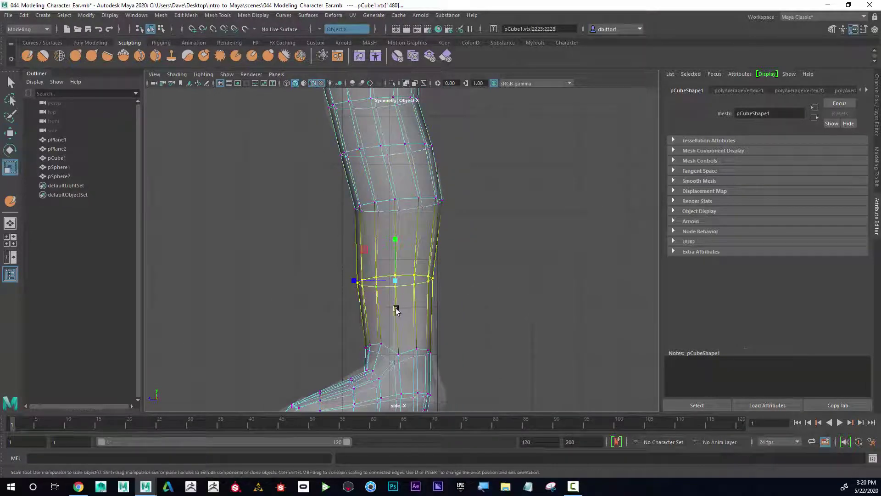
pyautogui.moveTo(359, 283); pyautogui.dragTo(364, 282)
pyautogui.press('w')
pyautogui.moveTo(347, 327); pyautogui.dragTo(460, 366)
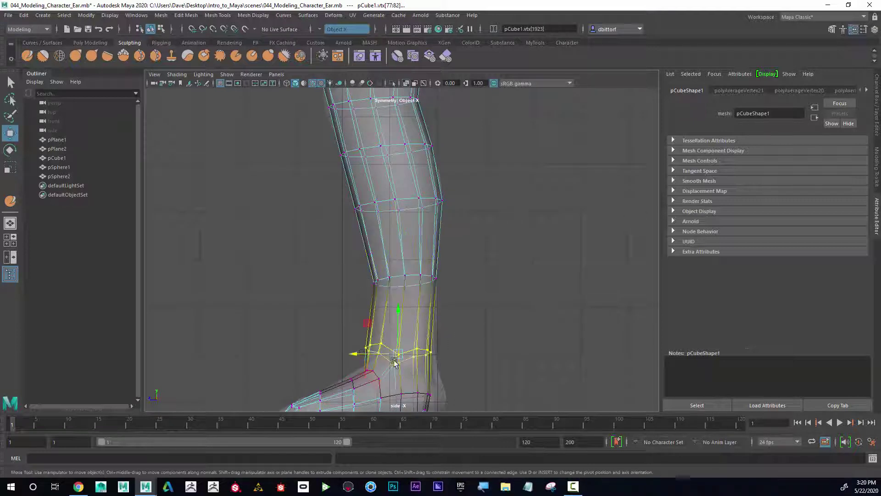
pyautogui.press('r')
pyautogui.moveTo(360, 356); pyautogui.dragTo(370, 356)
pyautogui.press('w')
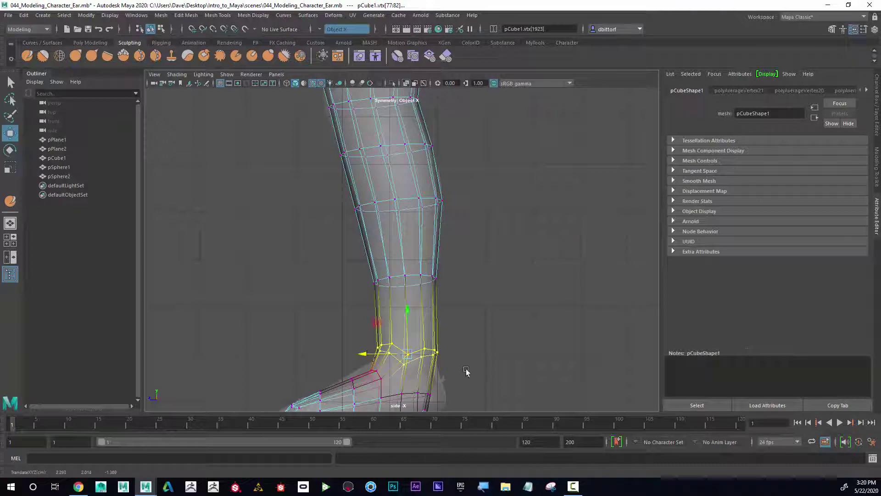
# Adjust the heel, raise the vertices at the front of the ankle, and pull the toe vertices forward to the reference.
pyautogui.keyDown('alt'); pyautogui.moveTo(467, 372); pyautogui.dragTo(462, 338, button='middle'); pyautogui.keyUp('alt')
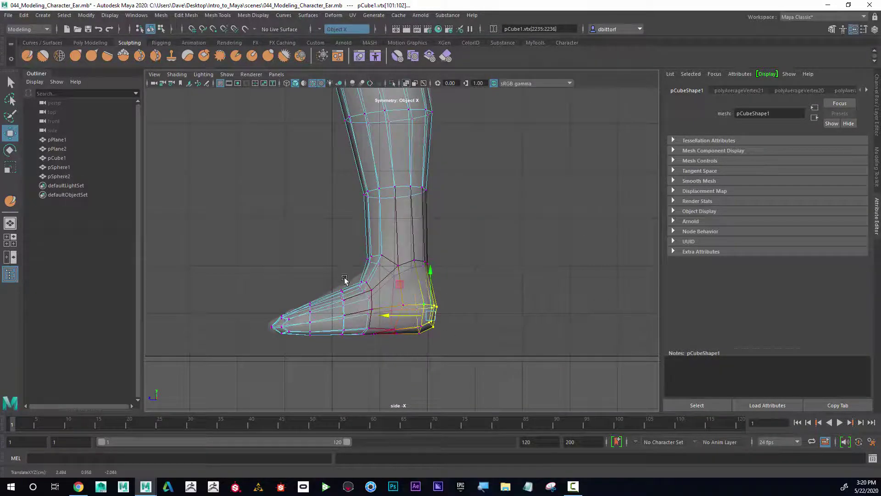
pyautogui.moveTo(368, 292); pyautogui.dragTo(367, 291)
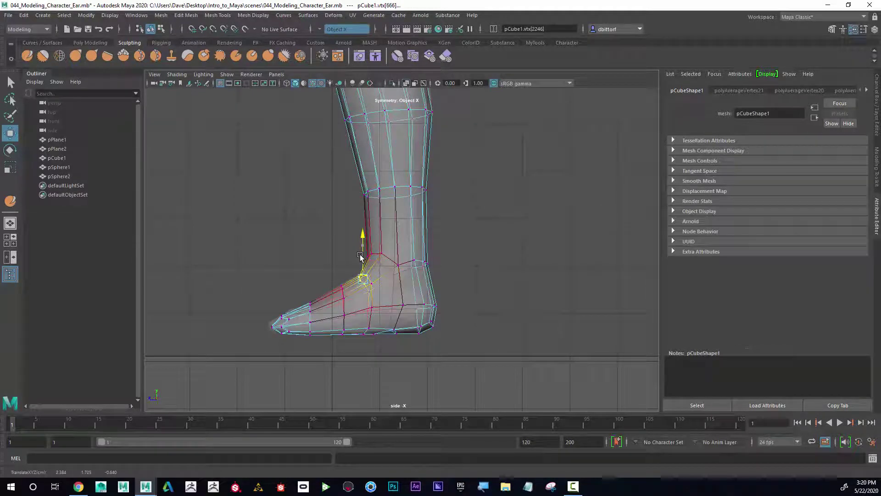
pyautogui.moveTo(245, 311); pyautogui.dragTo(295, 348)
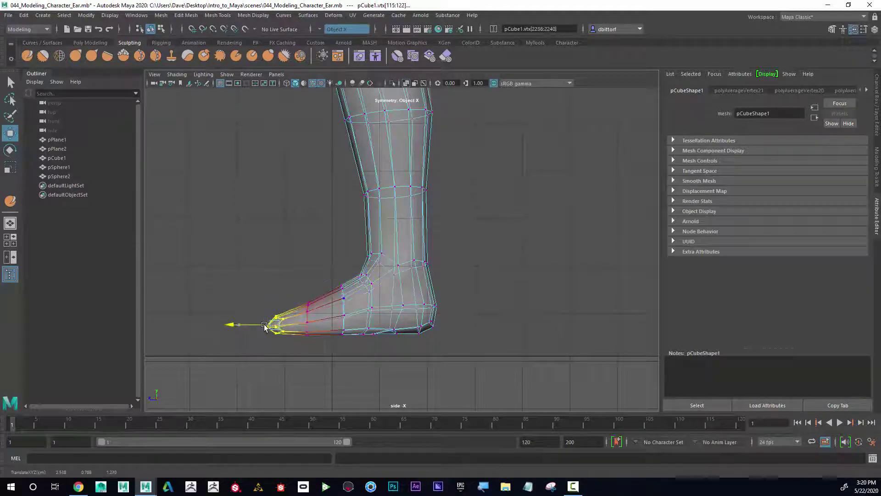
# Return the body mesh to object mode in the perspective view and compare its overall shape with the reference images.
pyautogui.press('space')
pyautogui.press('space')
pyautogui.keyDown('alt'); pyautogui.moveTo(478, 260); pyautogui.dragTo(315, 302, button='right'); pyautogui.keyUp('alt')
pyautogui.keyDown('alt'); pyautogui.moveTo(384, 298); pyautogui.dragTo(391, 222, button='middle'); pyautogui.keyUp('alt')
pyautogui.moveTo(392, 222)
pyautogui.keyDown('alt'); pyautogui.mouseDown()
pyautogui.moveTo(442, 226)
pyautogui.moveTo(381, 228)
pyautogui.mouseUp(); pyautogui.keyUp('alt')
pyautogui.keyDown('alt'); pyautogui.moveTo(358, 228); pyautogui.dragTo(412, 229, button='right'); pyautogui.keyUp('alt')
pyautogui.moveTo(377, 203); pyautogui.dragTo(415, 190, button='right')
pyautogui.keyDown('alt'); pyautogui.moveTo(415, 190); pyautogui.dragTo(450, 186); pyautogui.keyUp('alt')
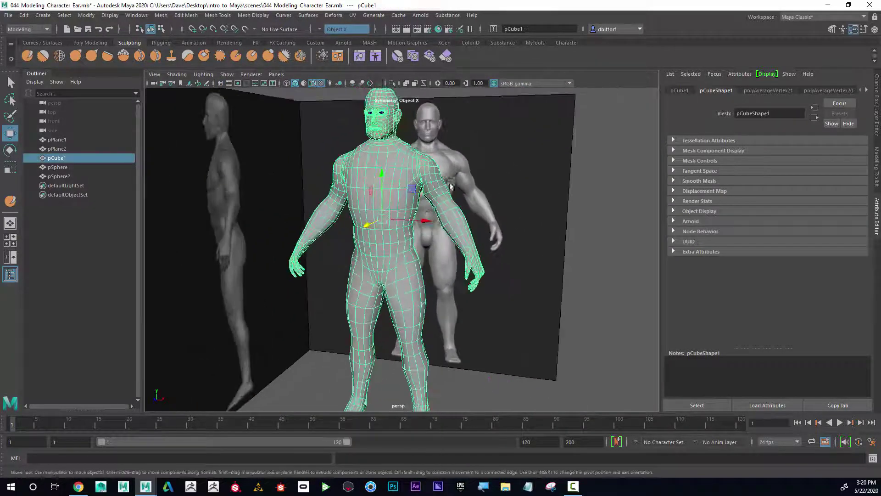
pyautogui.click(579, 177)
pyautogui.scroll(-3, 475, 191)
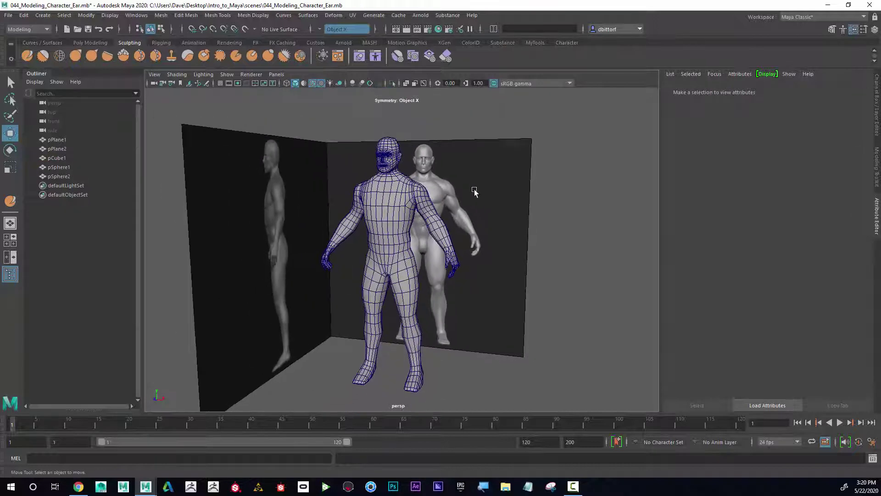
pyautogui.scroll(2, 477, 194)
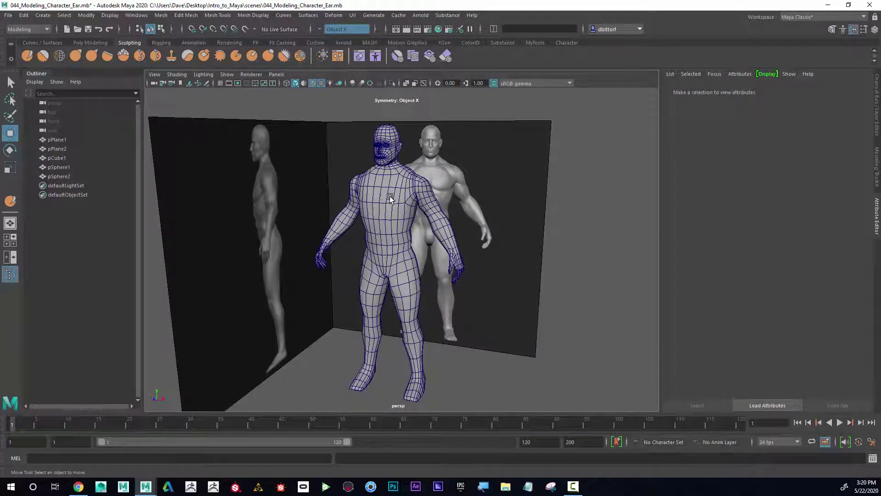
# Turn off the wireframe-on-shaded display, assign a new Blinn material to the body mesh, and deselect it.
pyautogui.moveTo(390, 196); pyautogui.dragTo(401, 191, button='right')
pyautogui.click(313, 83)
pyautogui.moveTo(367, 175)
pyautogui.keyDown('alt'); pyautogui.mouseDown()
pyautogui.moveTo(428, 191)
pyautogui.moveTo(458, 177)
pyautogui.moveTo(394, 197)
pyautogui.mouseUp(); pyautogui.keyUp('alt')
pyautogui.click(398, 196)
pyautogui.rightClick(399, 195)
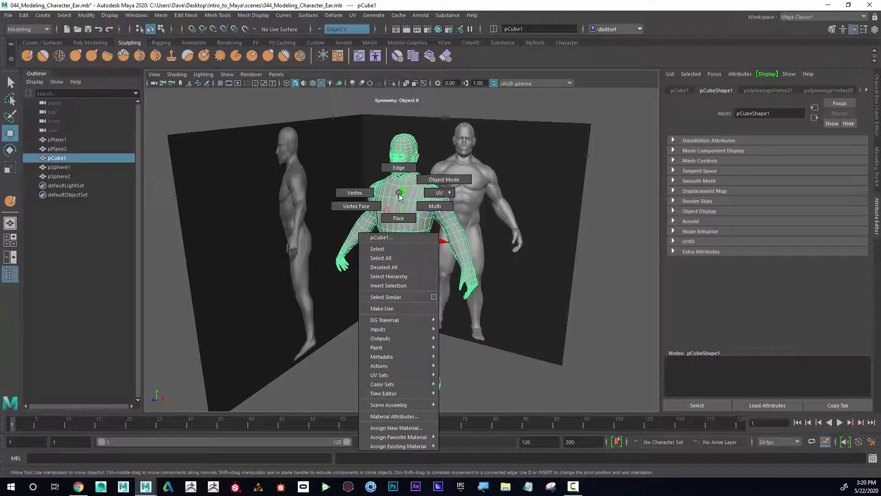
pyautogui.moveTo(427, 436)
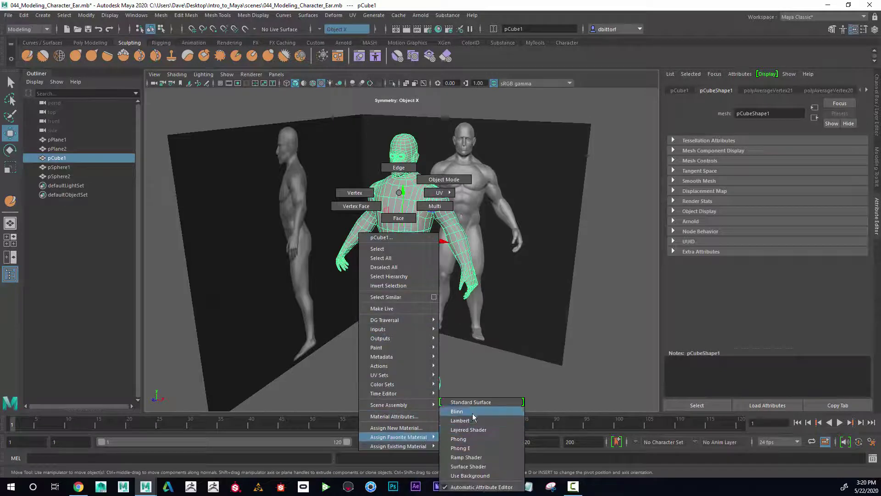
pyautogui.click(472, 414)
pyautogui.click(471, 362)
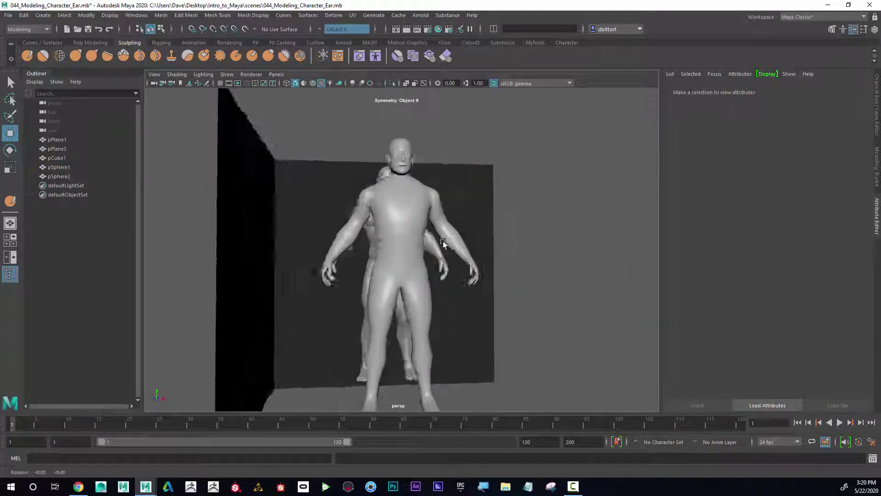